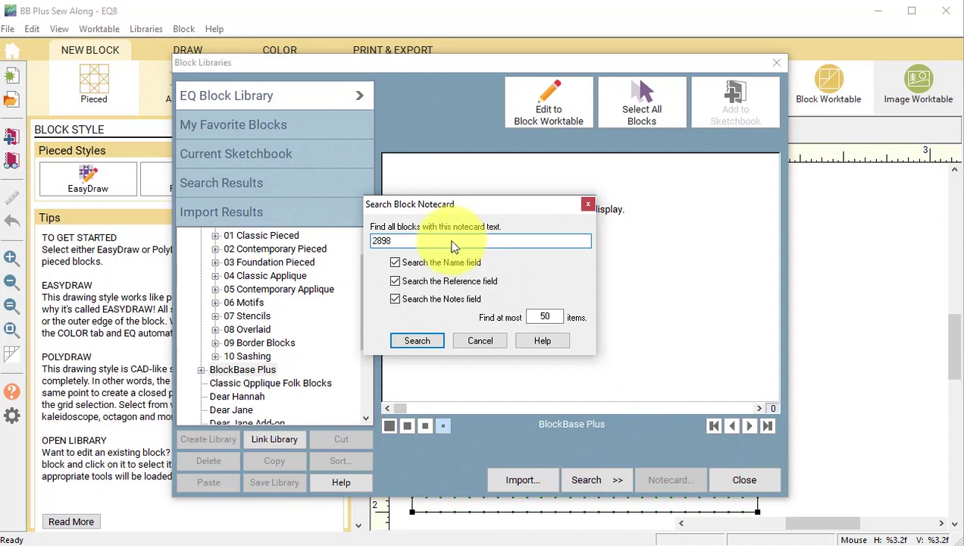
Search the block notecards for 2898 and open the green and purple block on the Block Worktable
click(414, 342)
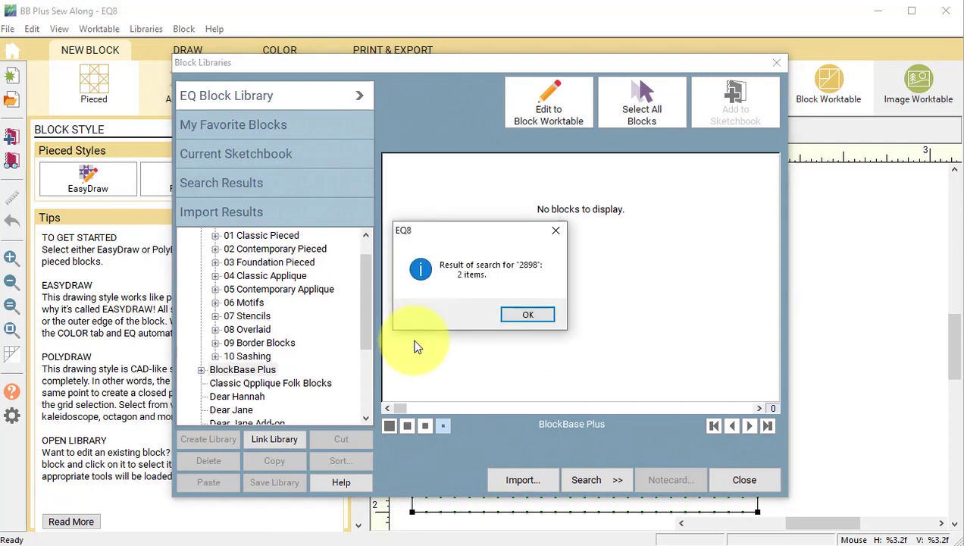
click(526, 317)
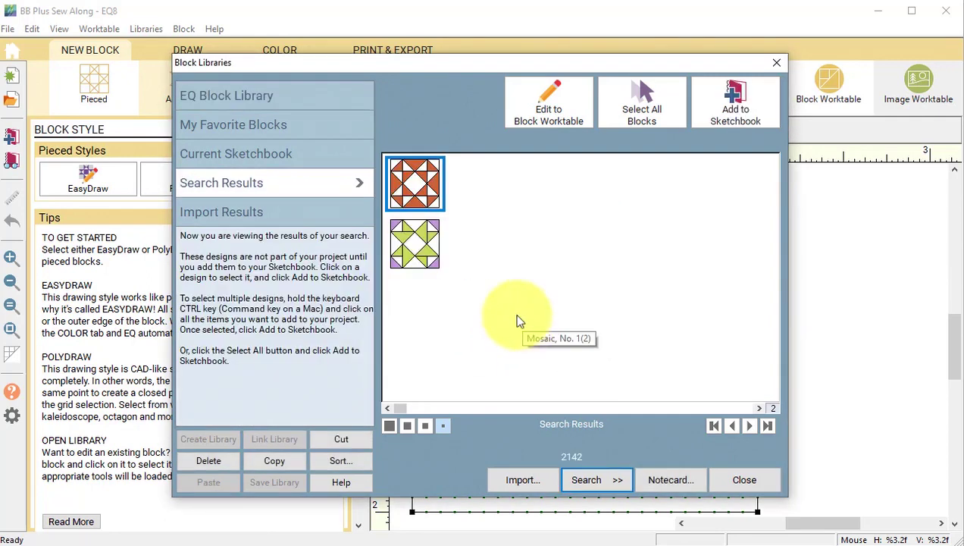
click(416, 261)
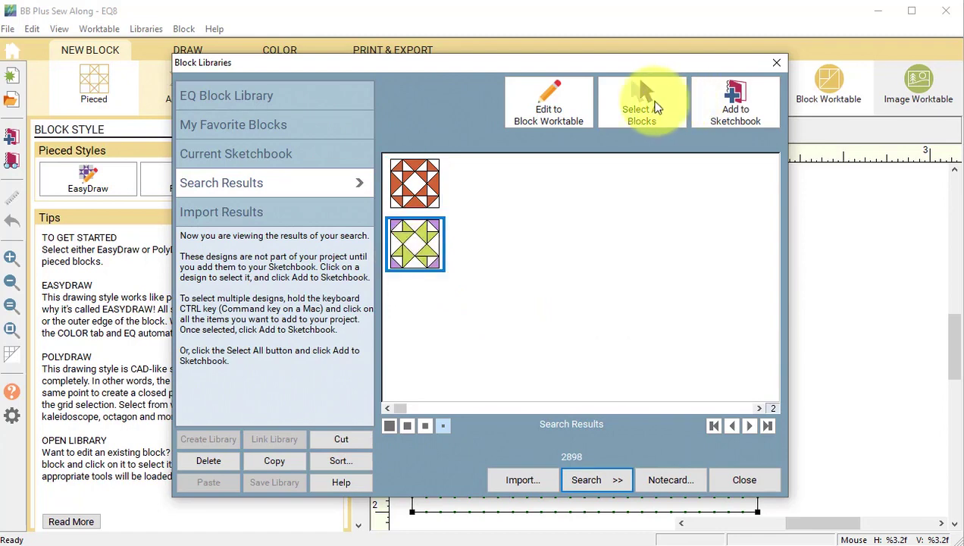
click(550, 95)
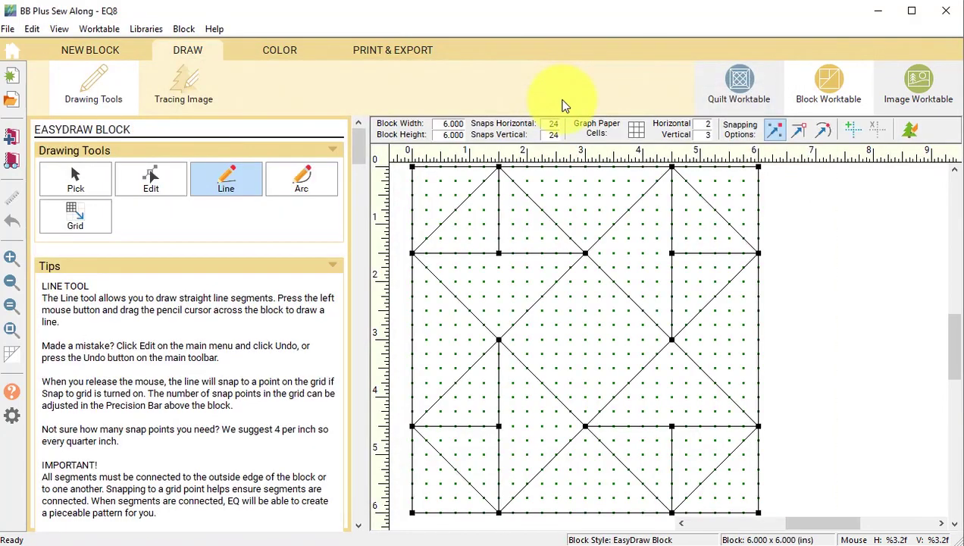
Recolor all the purple corner triangles of the block at once with the dark pink print fabric
click(266, 51)
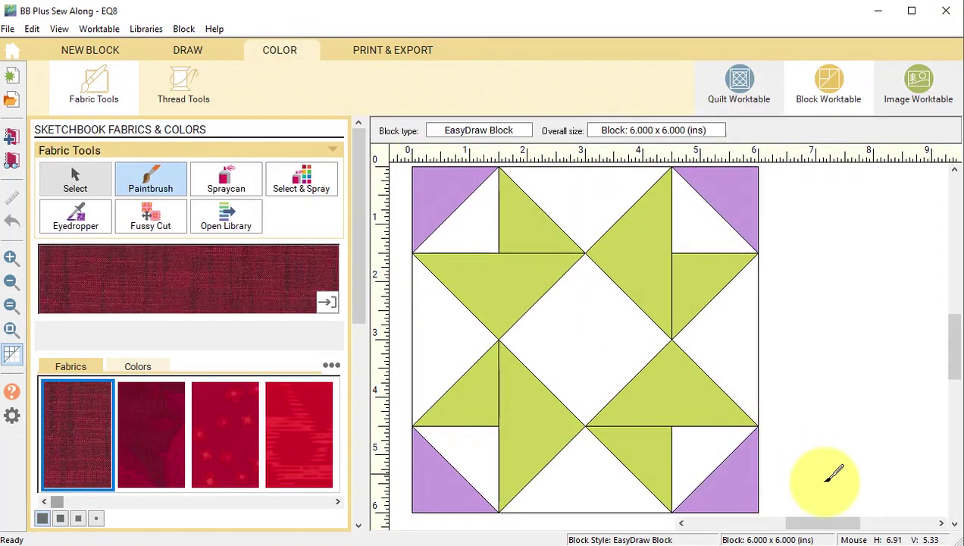
drag(58, 501, 335, 503)
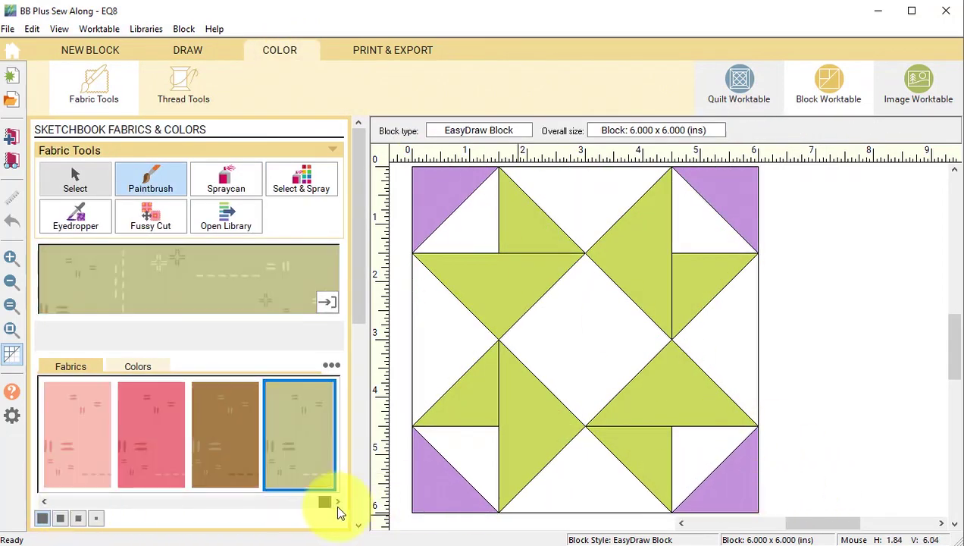
click(156, 425)
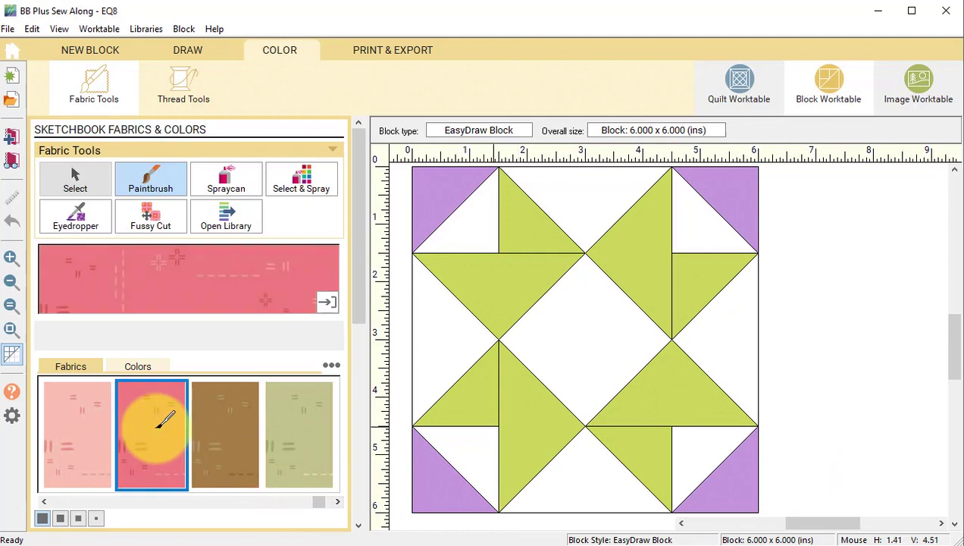
click(225, 180)
click(446, 189)
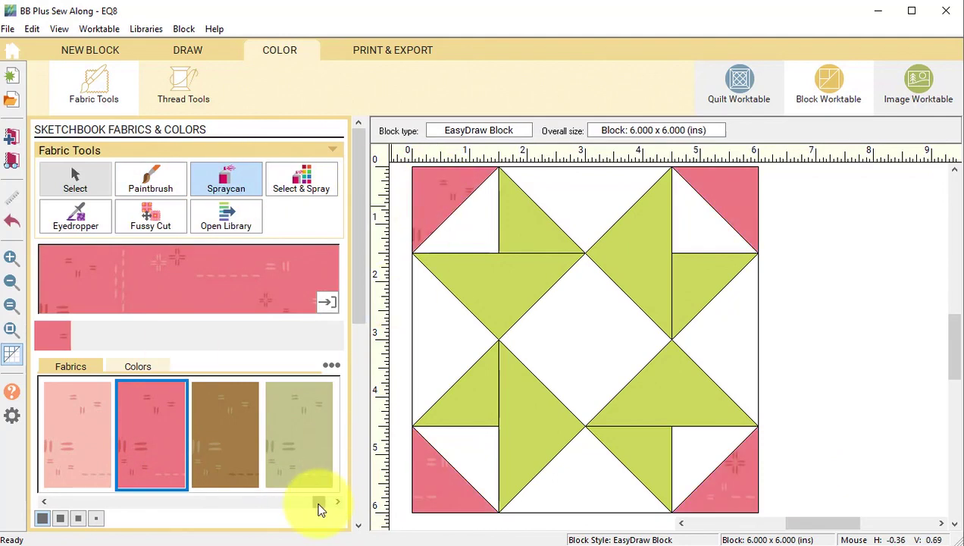
Paint the four large green triangles individually with the same dark pink print fabric
click(150, 182)
click(500, 284)
click(645, 244)
click(657, 392)
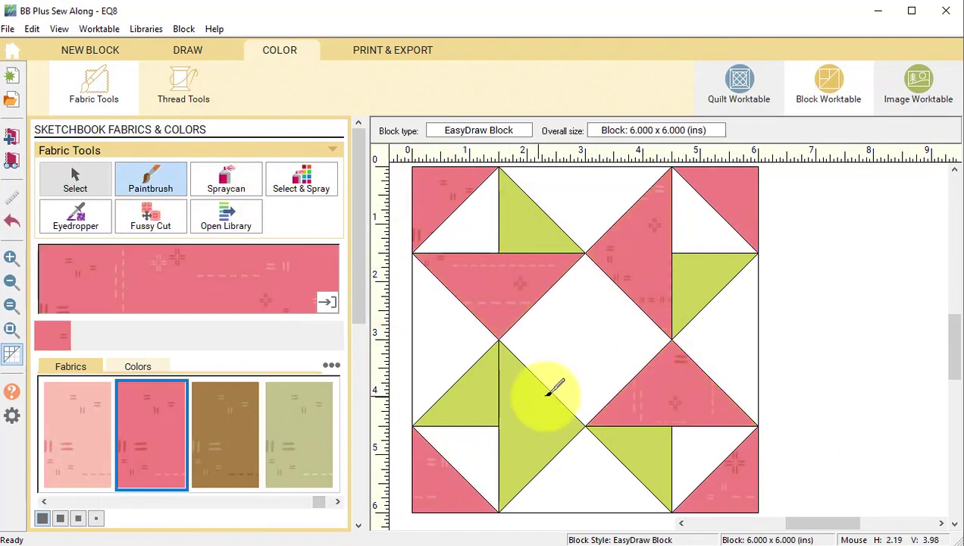
click(546, 394)
Paint the four small green triangles and the center square with the light pink print fabric
click(78, 432)
click(539, 231)
click(709, 284)
click(636, 443)
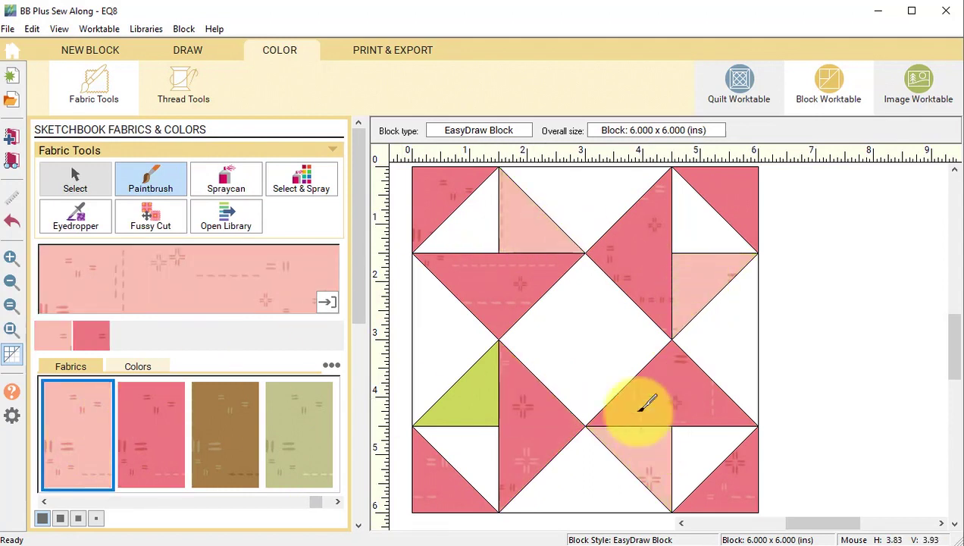
click(580, 356)
click(464, 395)
Spray the remaining white background patches with the off-white print fabric and add the pink coloring to the Sketchbook
drag(316, 501, 255, 515)
click(165, 429)
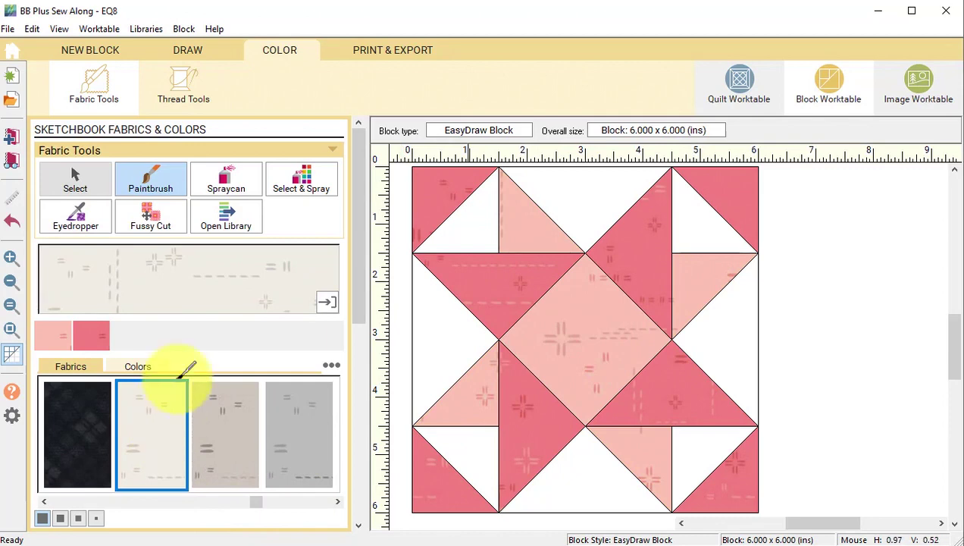
click(226, 179)
click(596, 186)
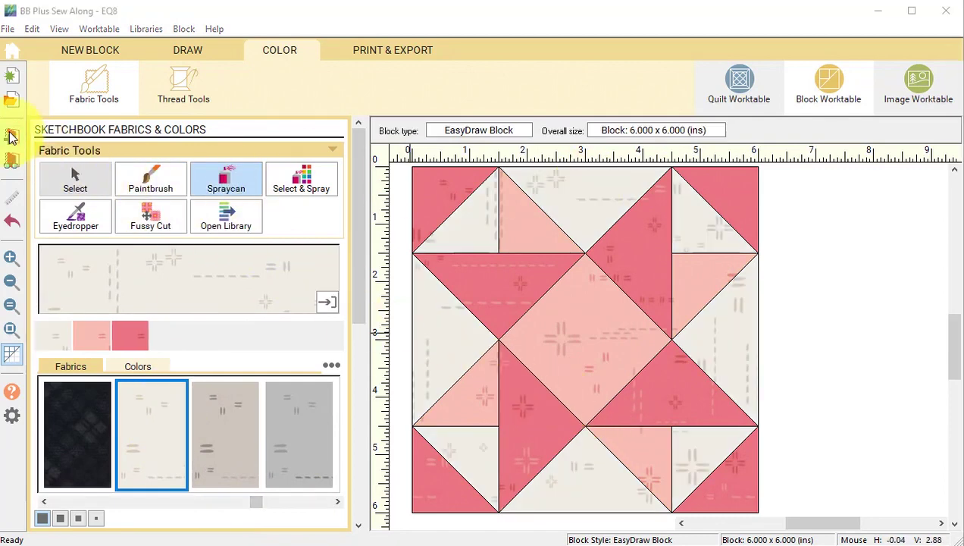
Recolor the block in teal and light teal on a pale pink background, and add this coloring to the Sketchbook
mouse_move(253, 502)
mouse_down()
mouse_move(313, 502)
mouse_move(289, 506)
mouse_move(305, 503)
mouse_up()
click(472, 232)
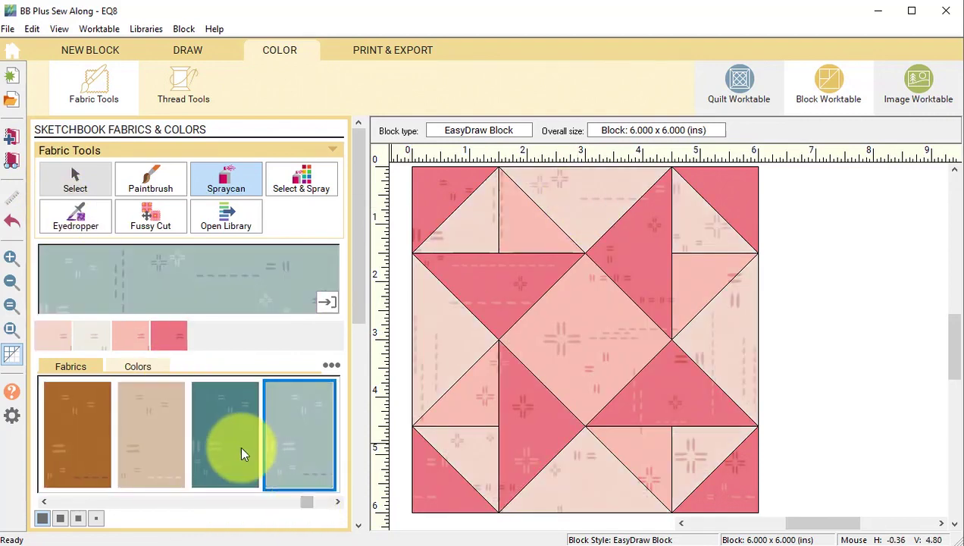
click(241, 448)
click(509, 284)
click(306, 437)
click(511, 225)
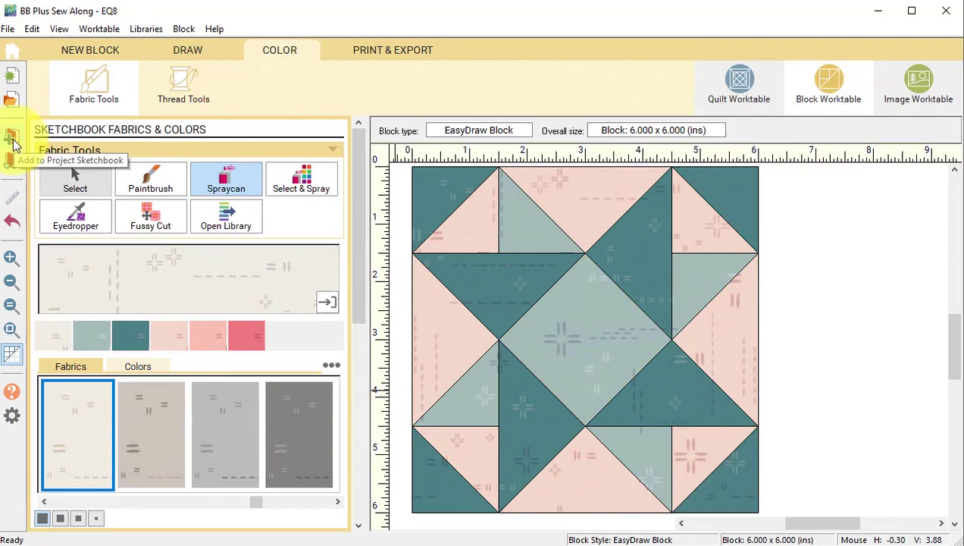
click(13, 138)
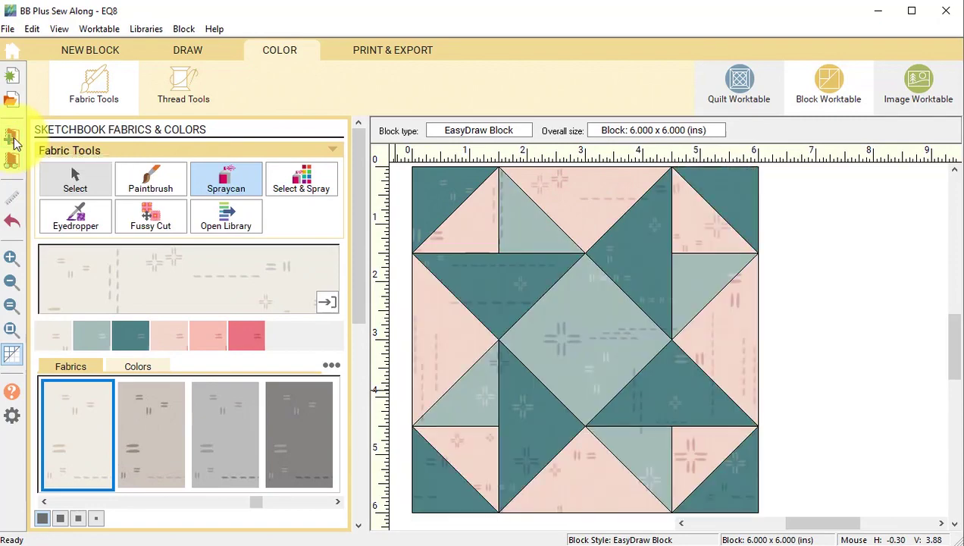
Set up an on-point quilt layout with 2 by 2 blocks and a finished block width of 6
click(740, 84)
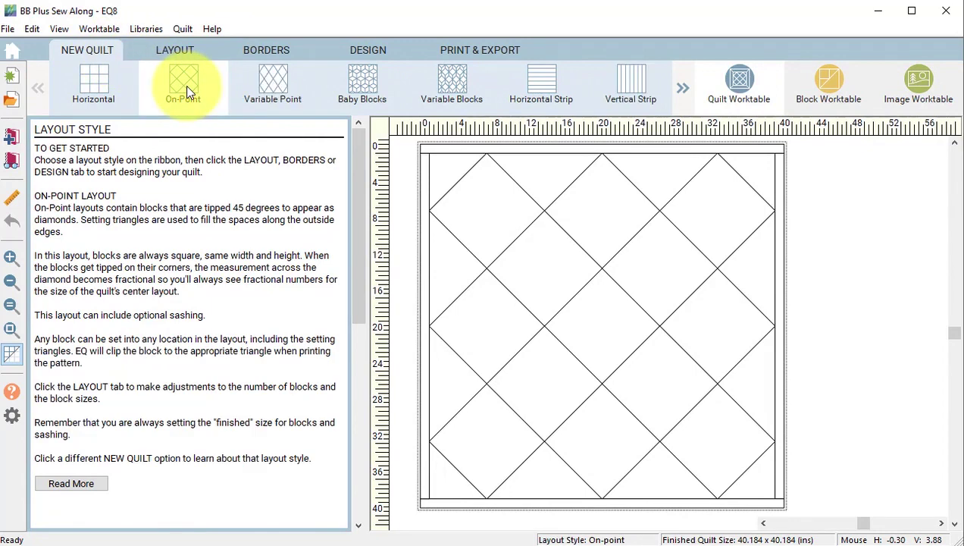
click(174, 50)
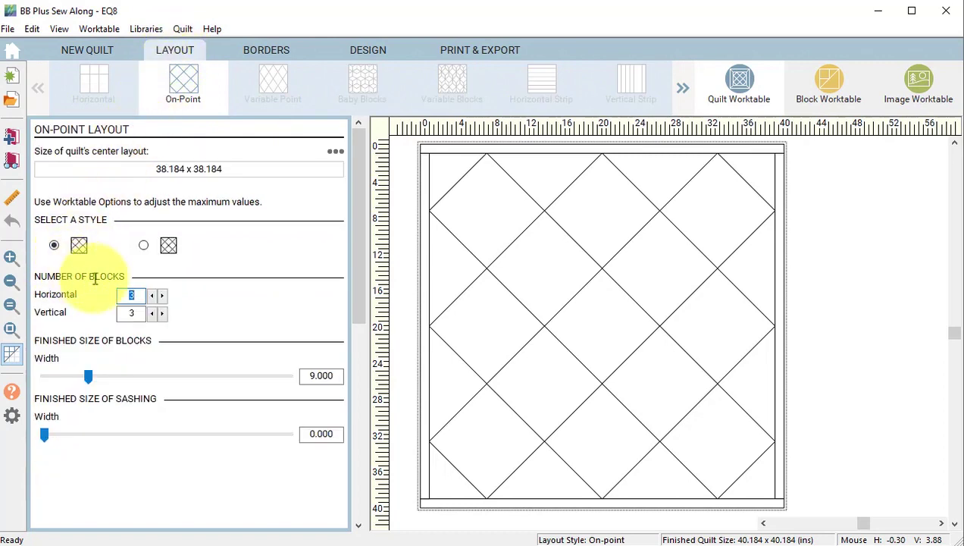
click(151, 296)
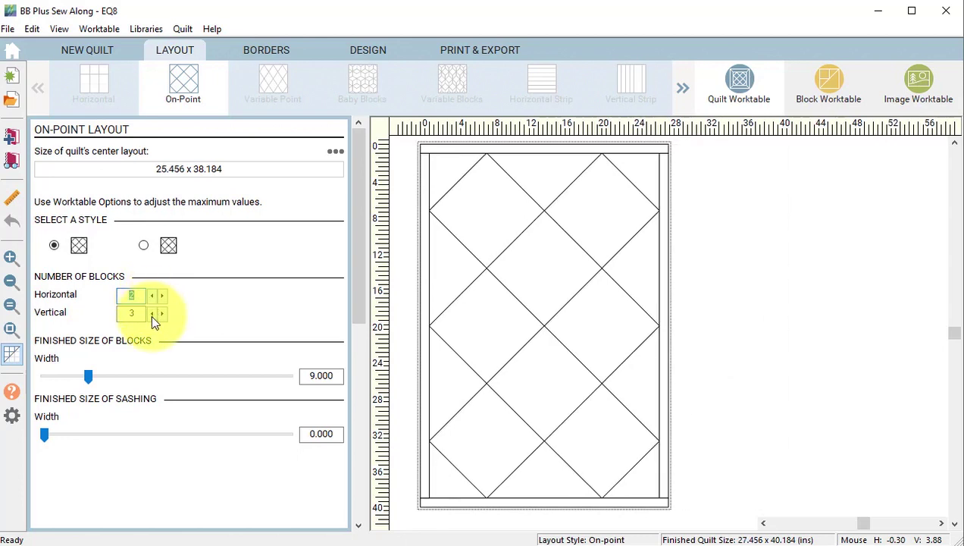
click(150, 314)
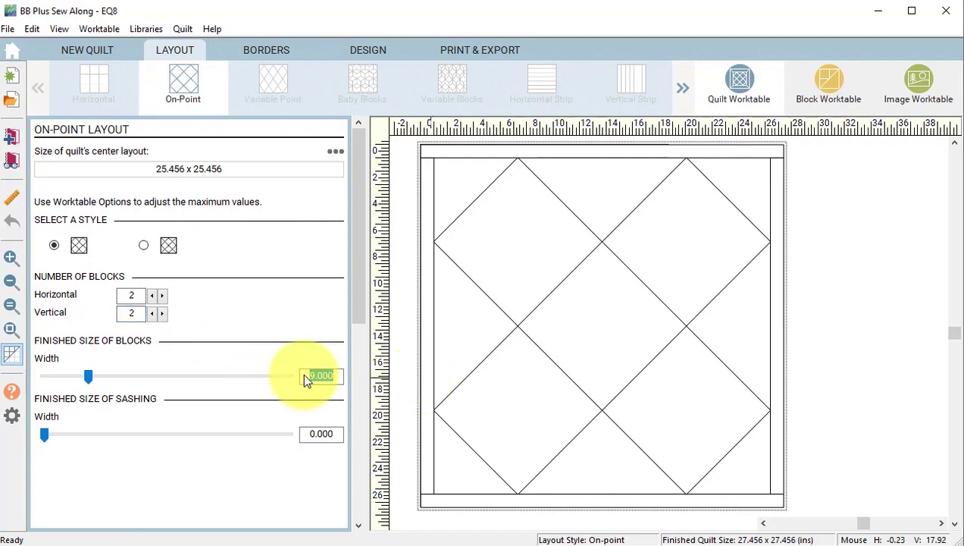
text(6)
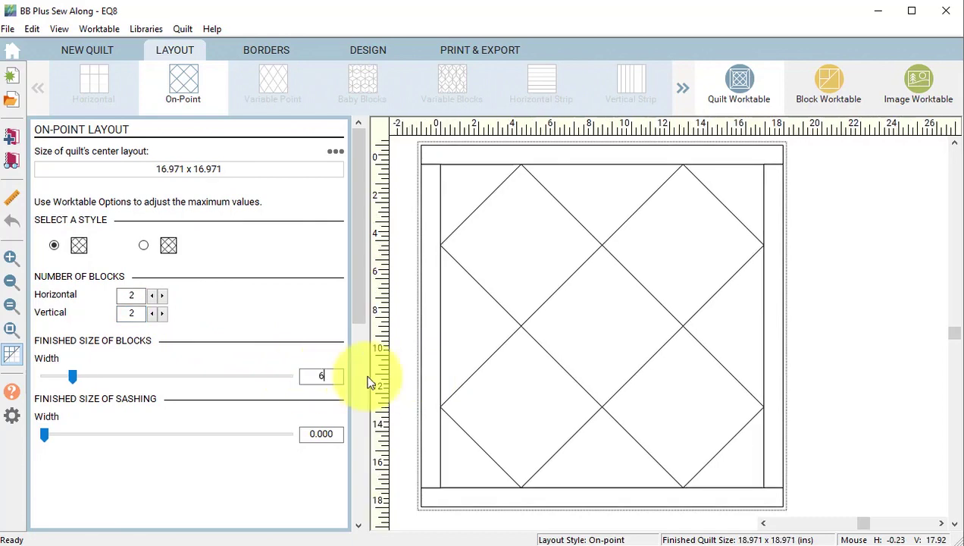
Set the teal coloring of the new block into all four main on-point positions of the quilt
click(368, 51)
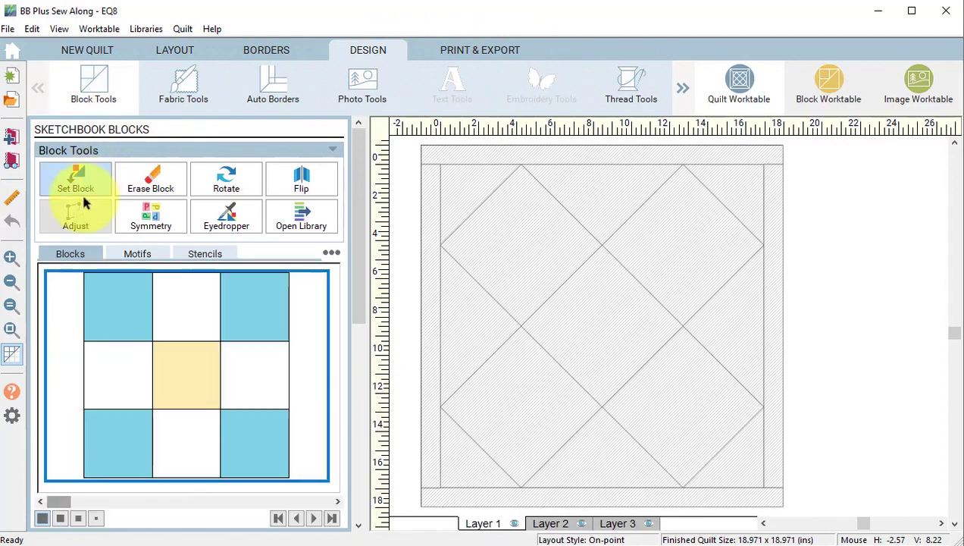
drag(62, 502, 328, 502)
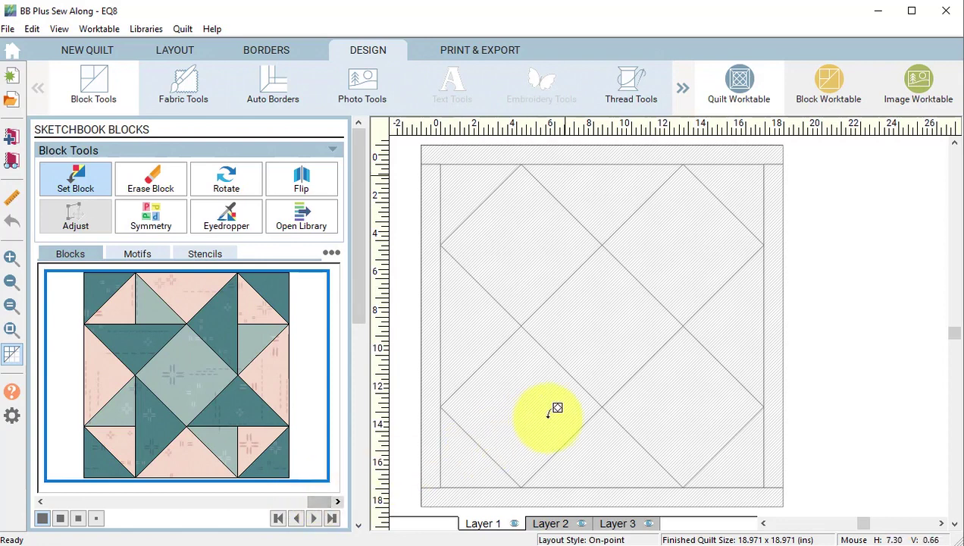
ctrl+click(573, 216)
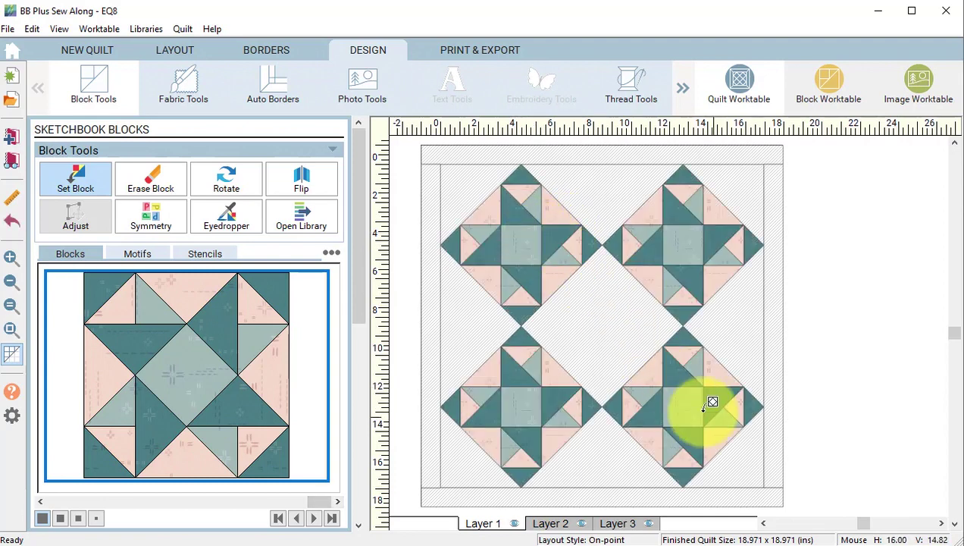
Switch the sketchbook block to its pink coloring and set it into the quilt's center position
right_click(212, 334)
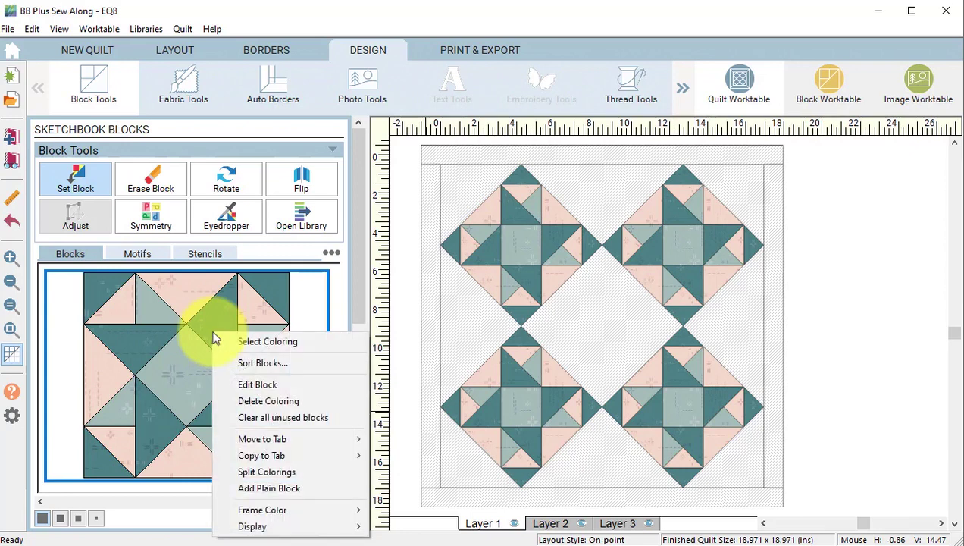
click(261, 345)
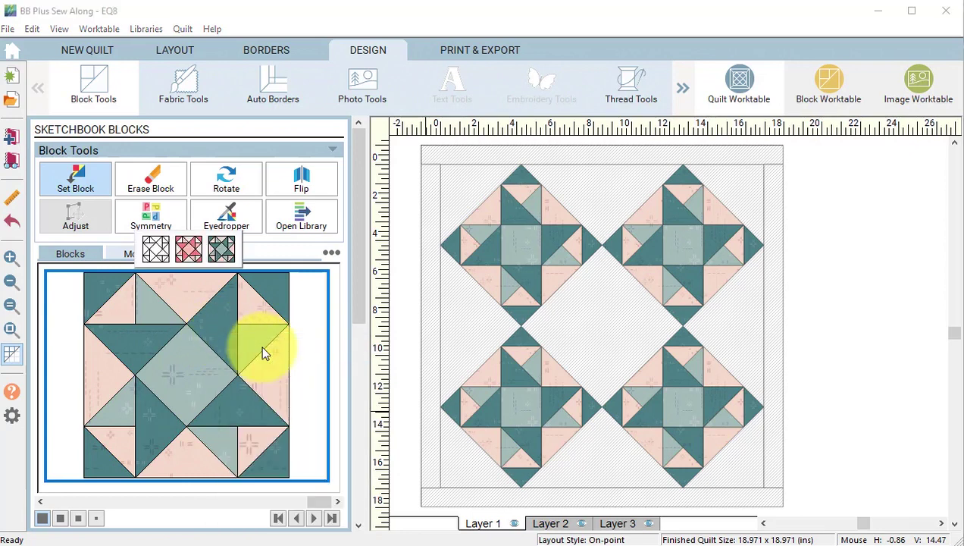
click(189, 254)
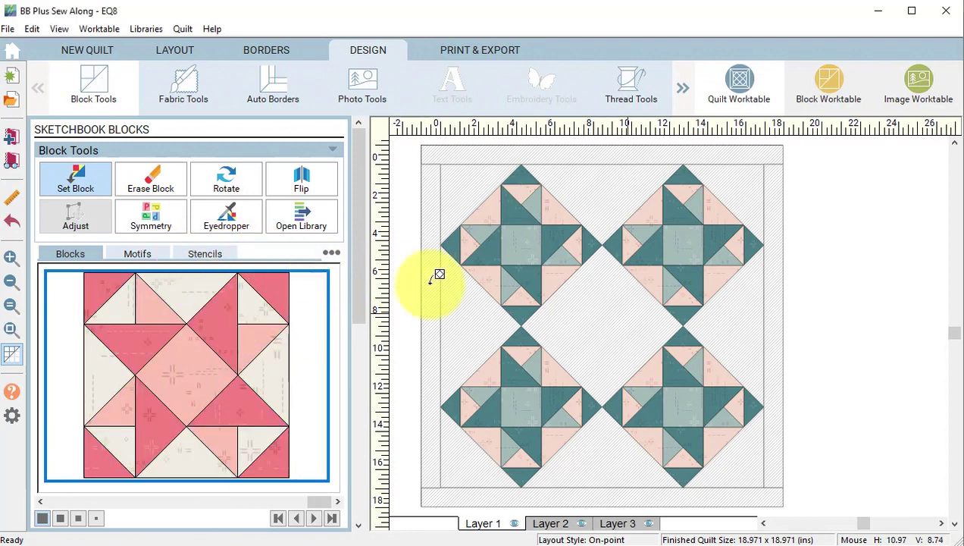
click(620, 307)
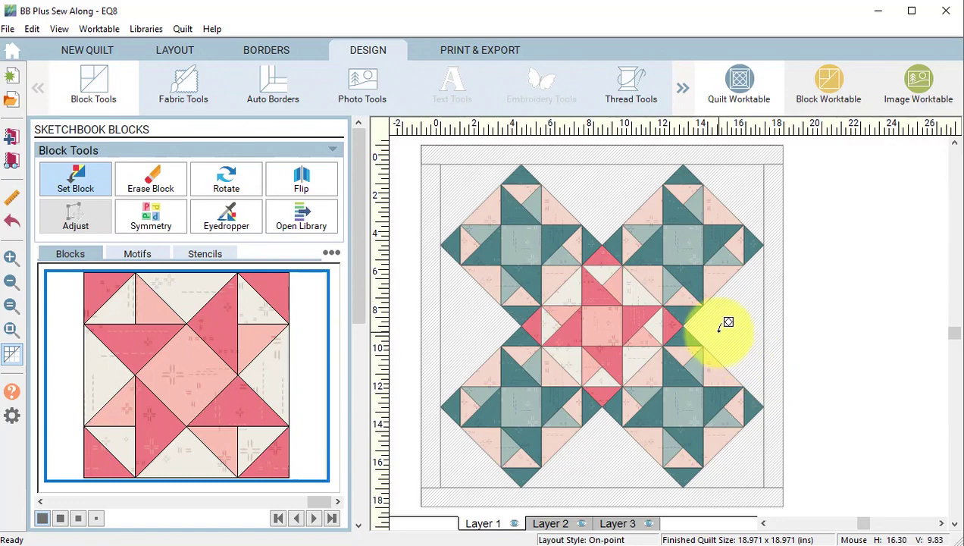
Start a new blank pieced EasyDraw block on the Block Worktable
click(828, 78)
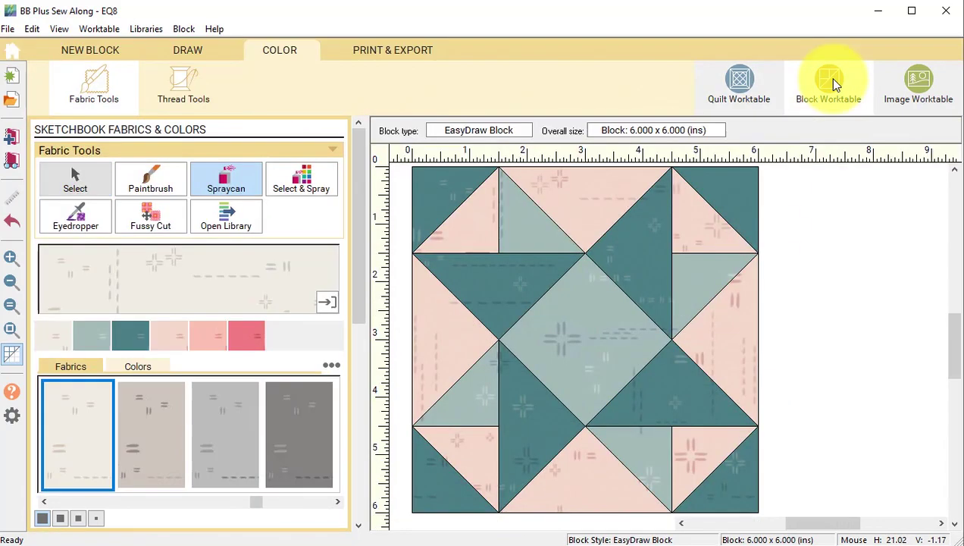
click(90, 50)
click(92, 94)
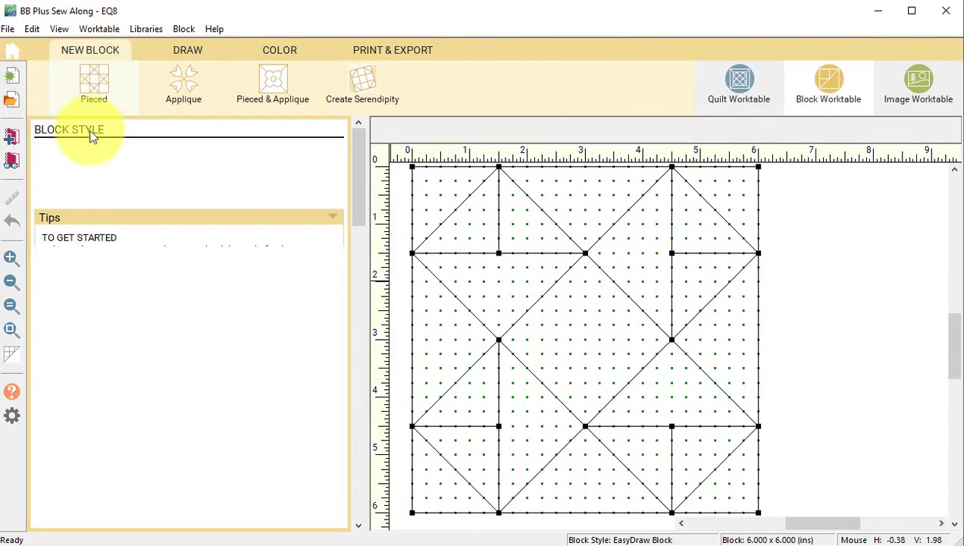
click(89, 182)
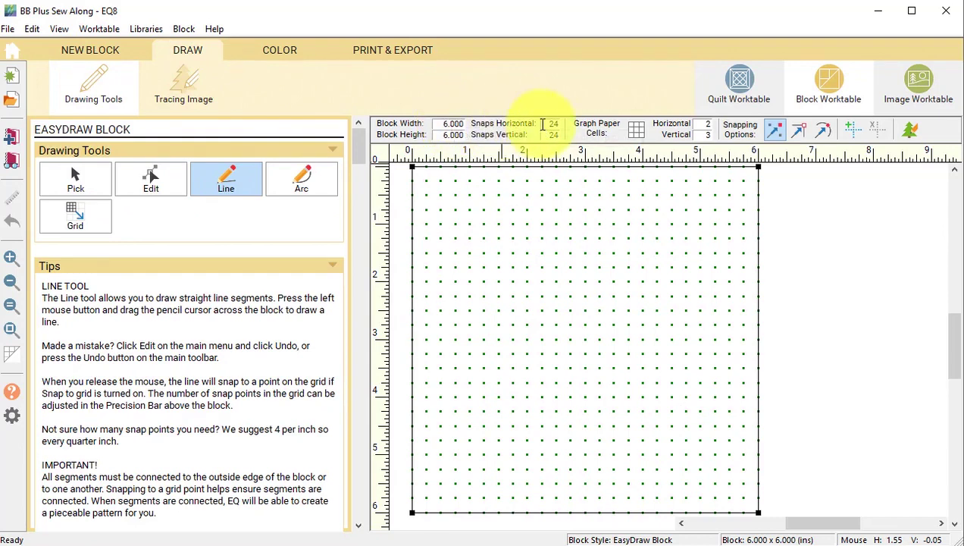
Set the block's horizontal and vertical snaps to 4, with snap to grid on and the Line tool active
click(543, 124)
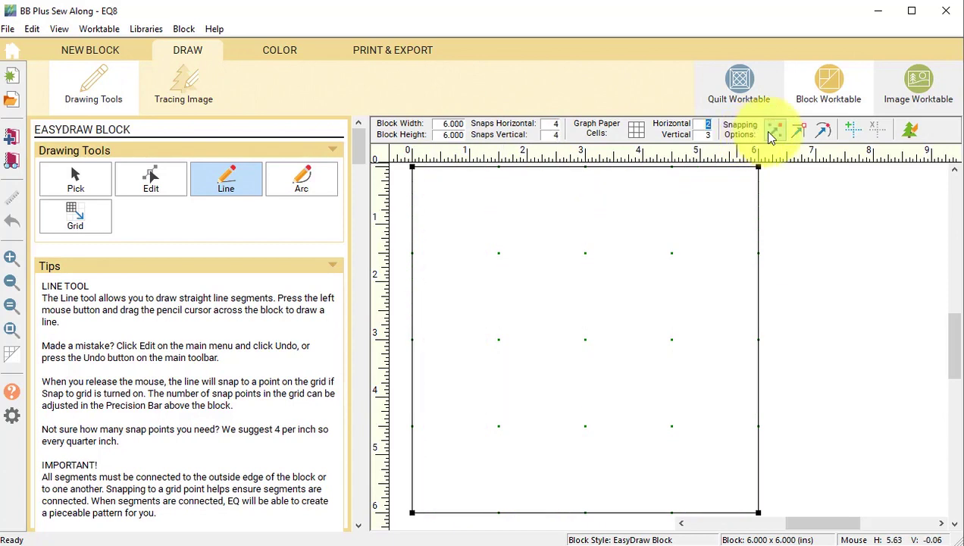
click(769, 133)
click(229, 182)
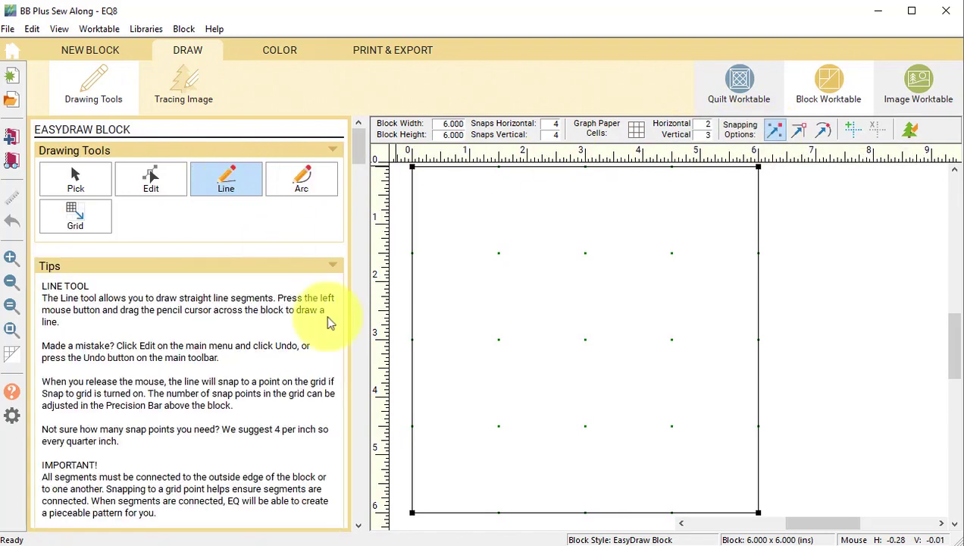
Draw a diagonal from the lower-left to the upper-right block corner and a parallel line cutting off the upper-left corner
mouse_move(412, 513)
mouse_down()
mouse_move(710, 259)
mouse_move(759, 165)
mouse_up()
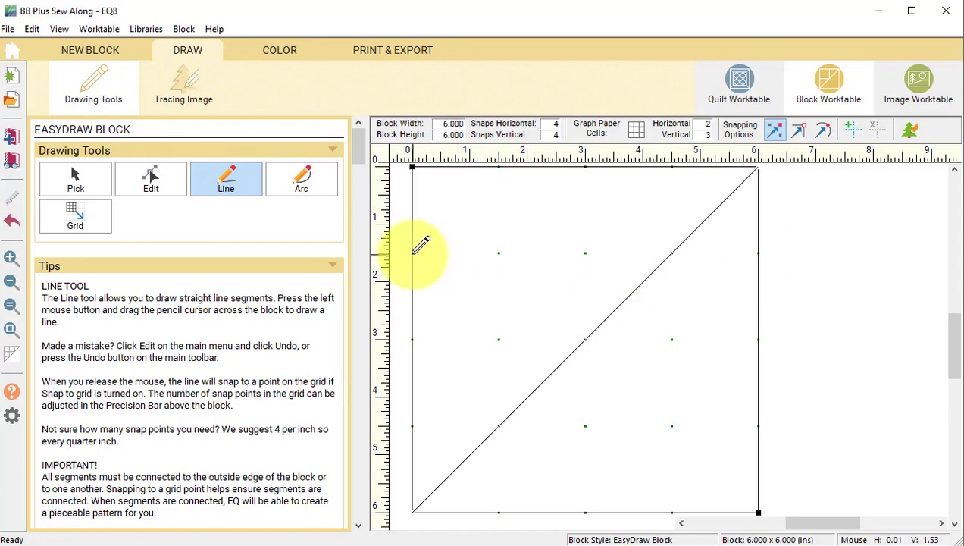
drag(414, 252, 499, 166)
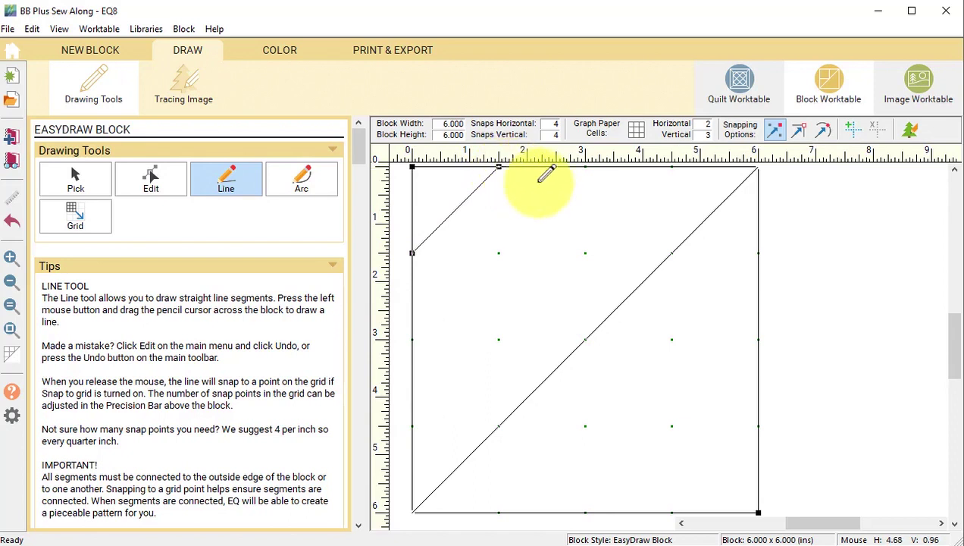
Color the block's small corner triangle with the coral pink fabric and the large patch beside it with the cream fabric
click(286, 50)
click(241, 335)
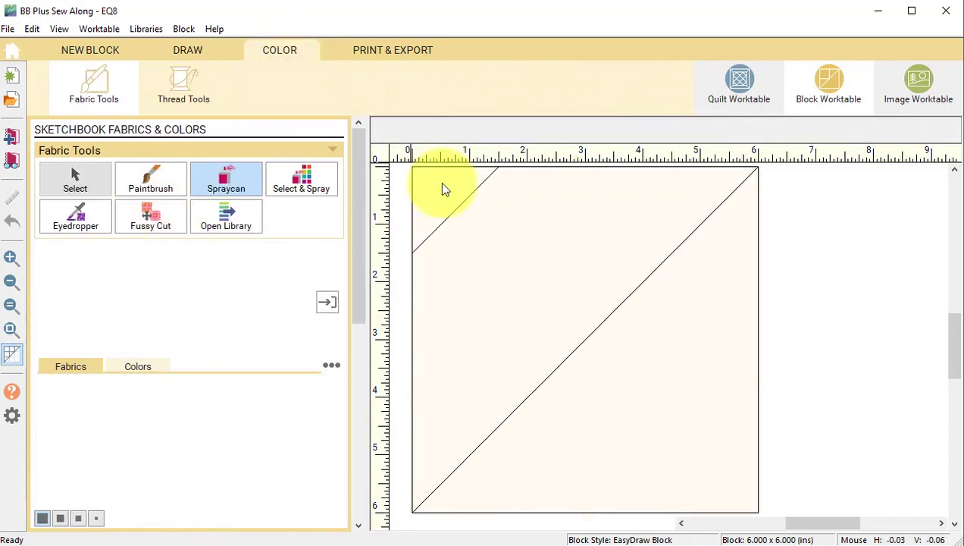
click(444, 191)
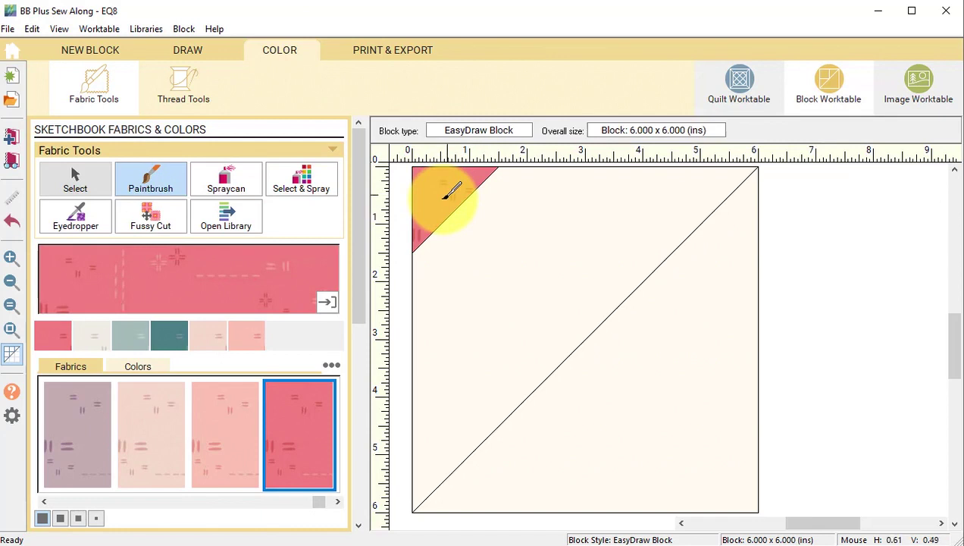
click(95, 336)
click(529, 260)
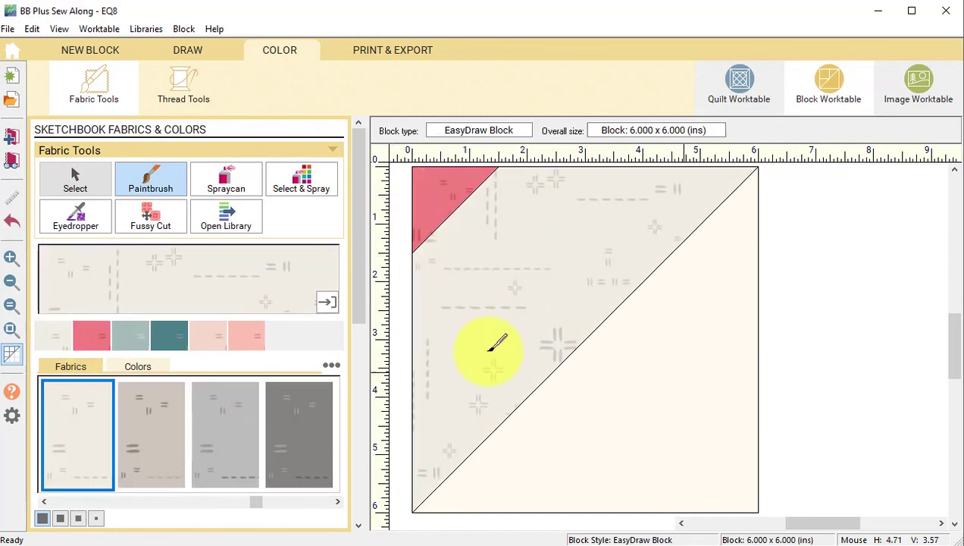
Fill the block's lower-right triangle with a solid purple color and add the block to the sketchbook
click(142, 367)
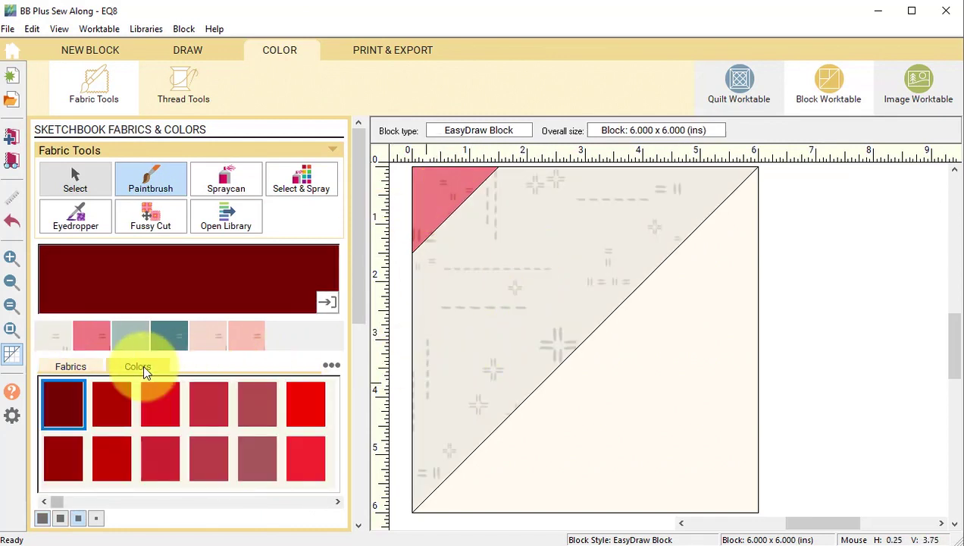
drag(55, 500, 224, 508)
click(257, 457)
click(493, 447)
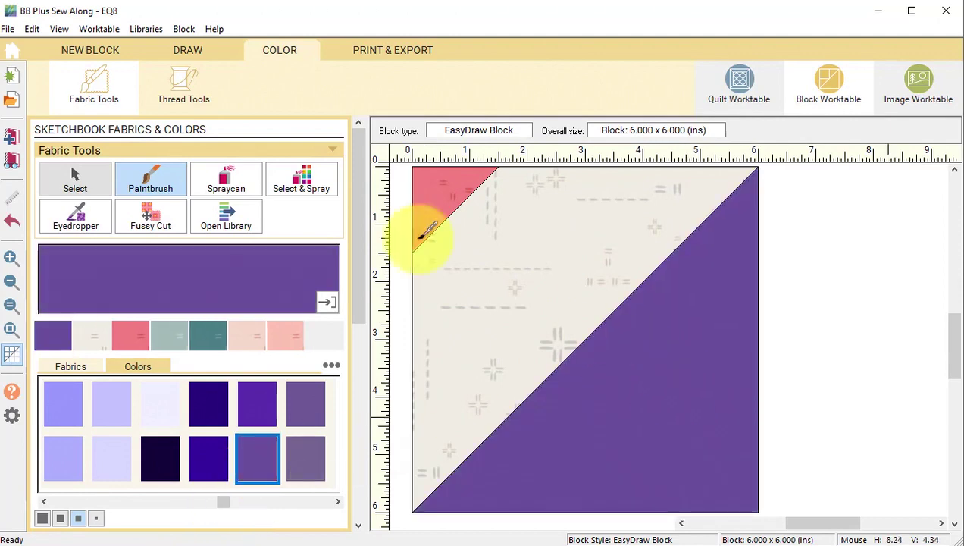
click(13, 140)
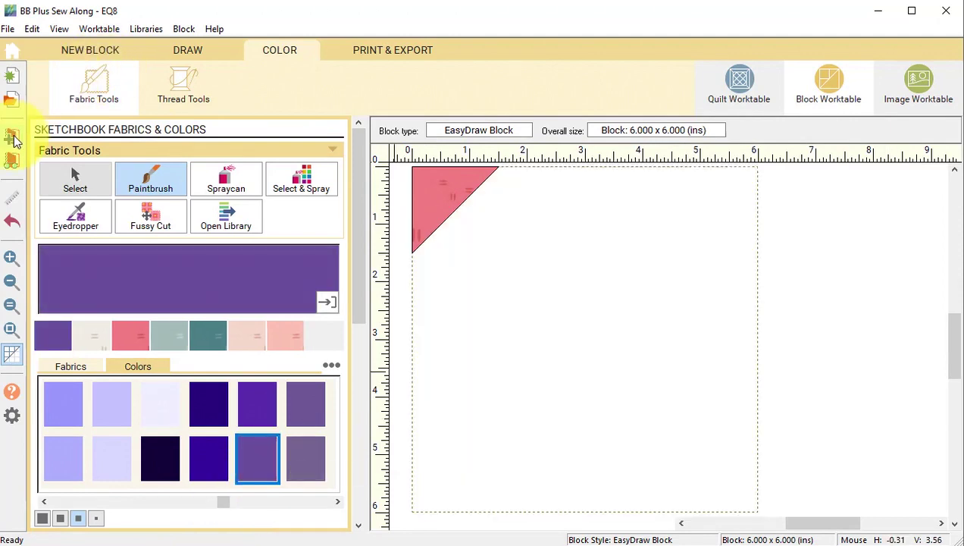
Set the new setting-triangle block into the four side triangles of the on-point quilt
click(743, 91)
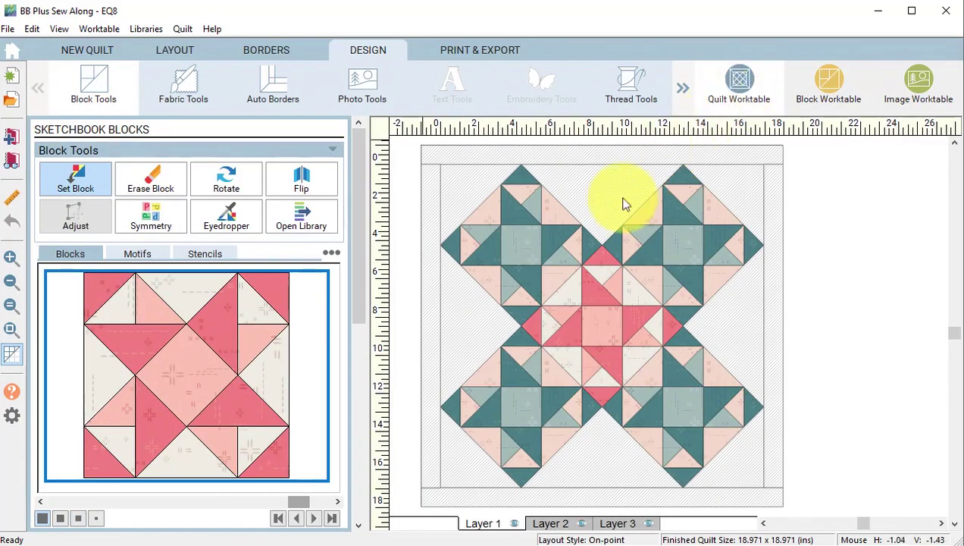
drag(301, 501, 343, 489)
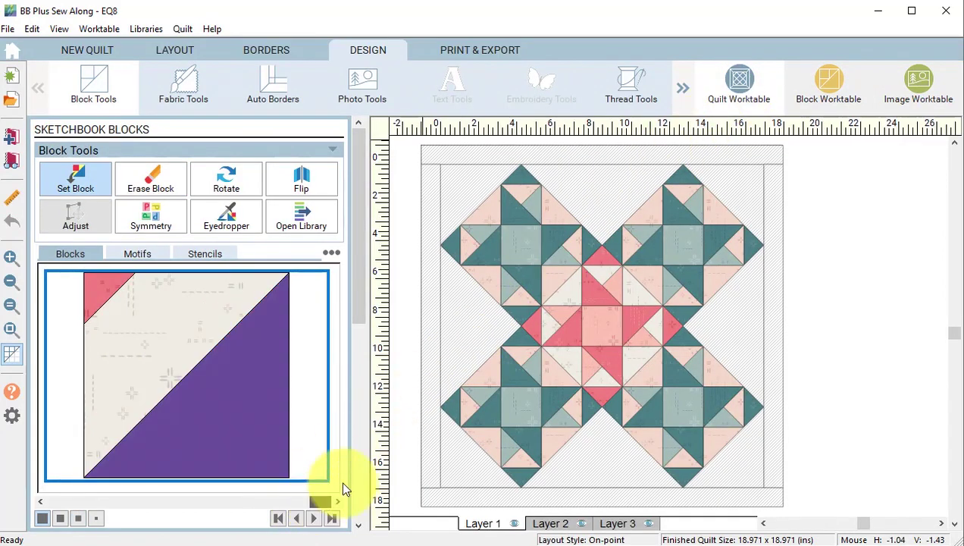
click(613, 183)
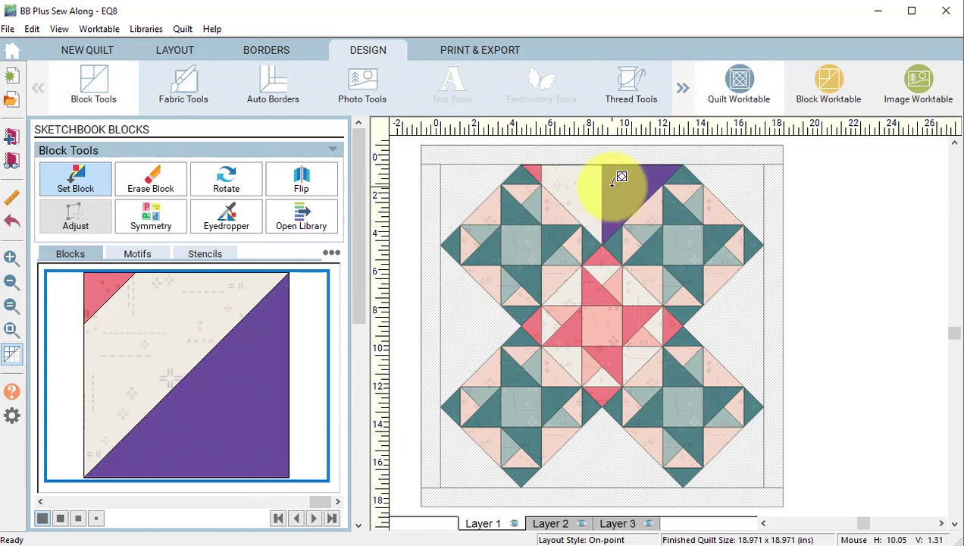
click(733, 325)
click(601, 447)
click(475, 338)
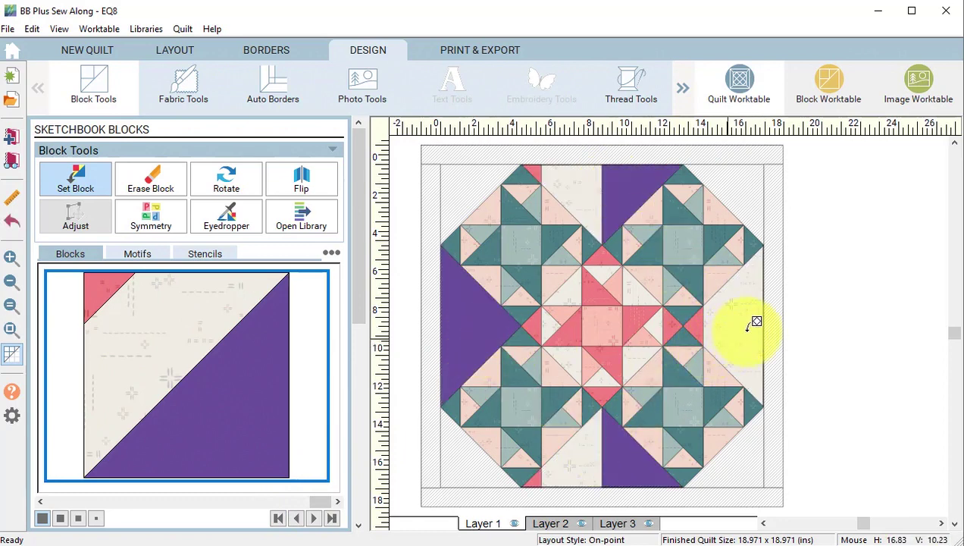
Rotate the bottom, left and top side-triangle blocks so their pink corners point toward the quilt's center and the purple halves are hidden
click(226, 179)
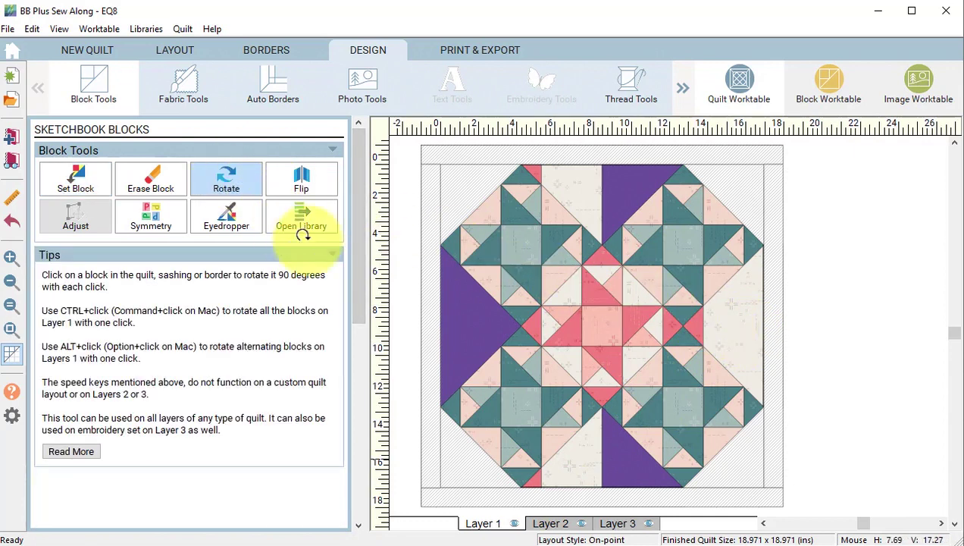
click(587, 455)
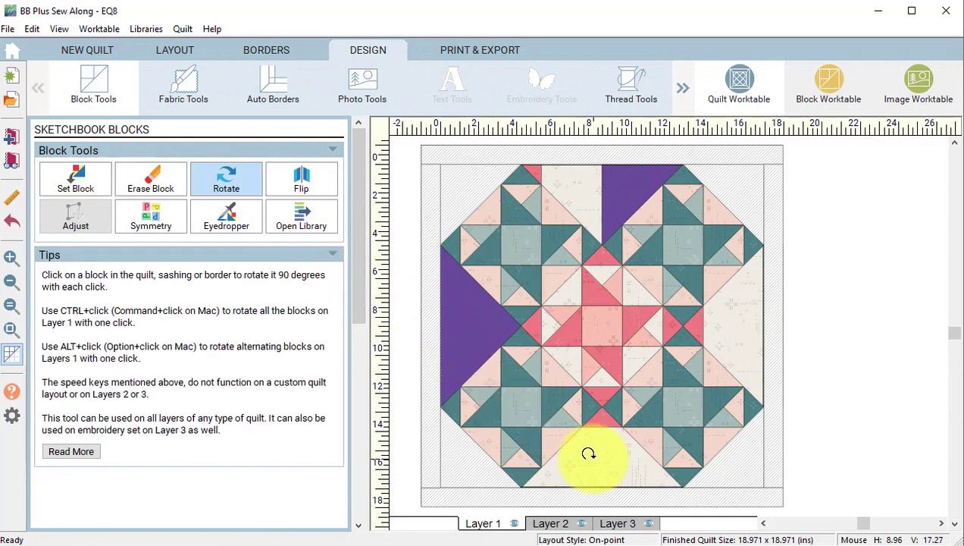
click(460, 317)
click(461, 318)
click(588, 182)
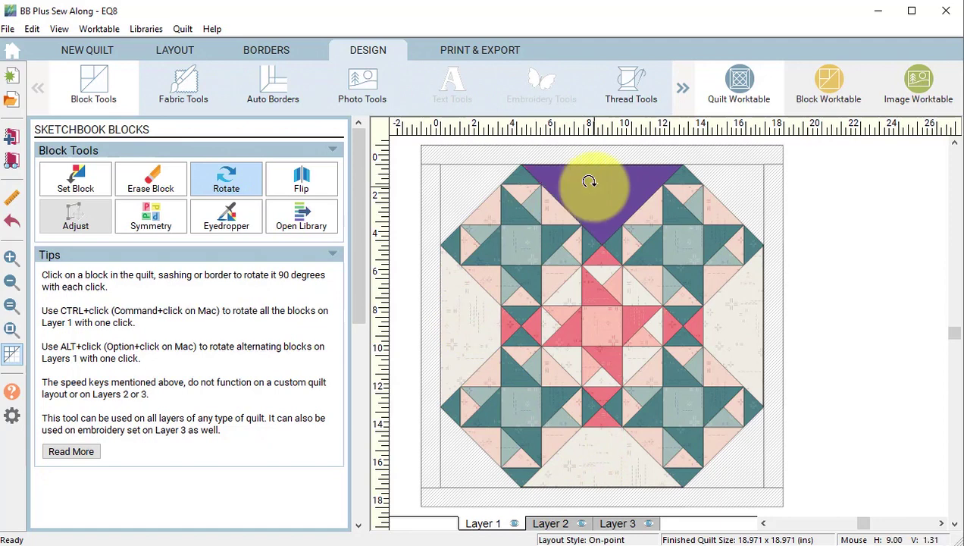
click(589, 181)
click(589, 182)
click(589, 182)
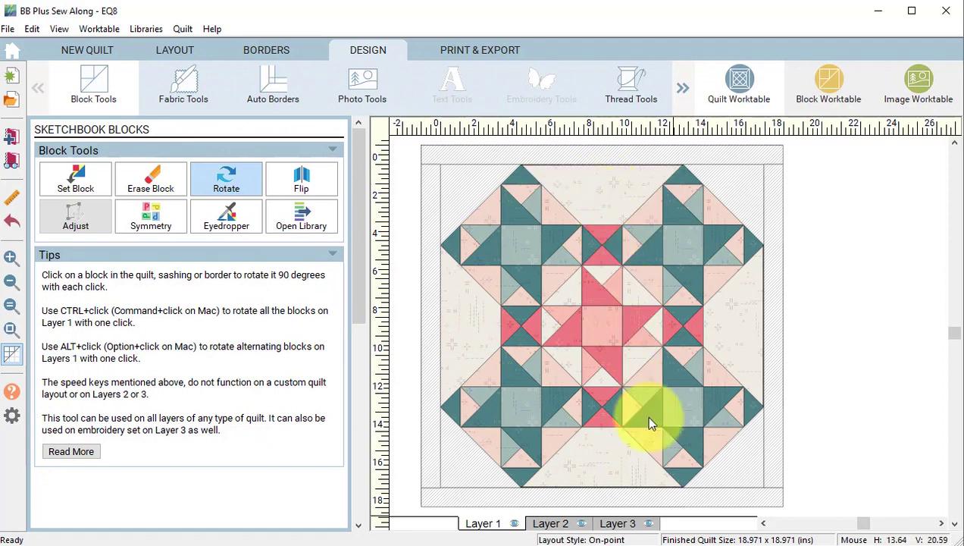
Sample the cream fabric from the top setting triangle and color the quilt's four corner triangles with it
click(188, 88)
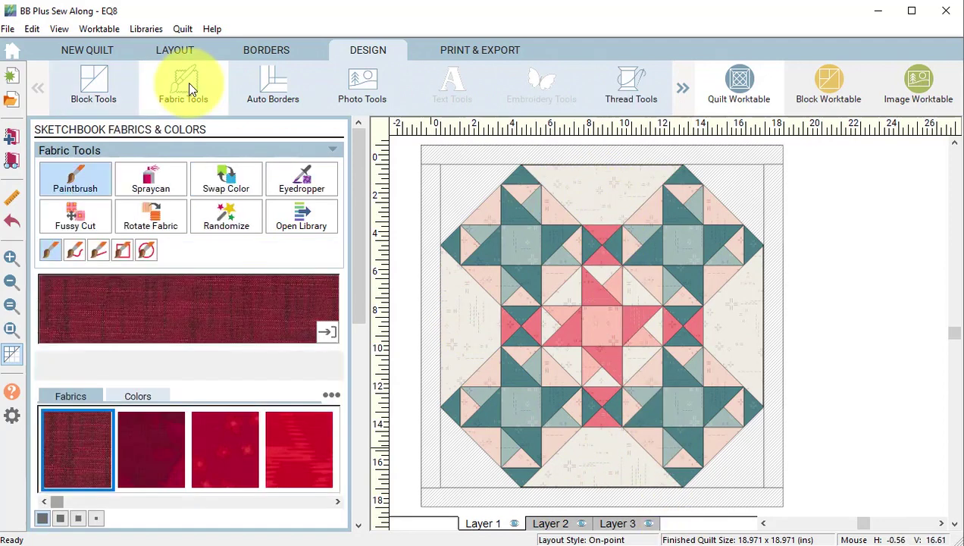
click(301, 177)
click(621, 189)
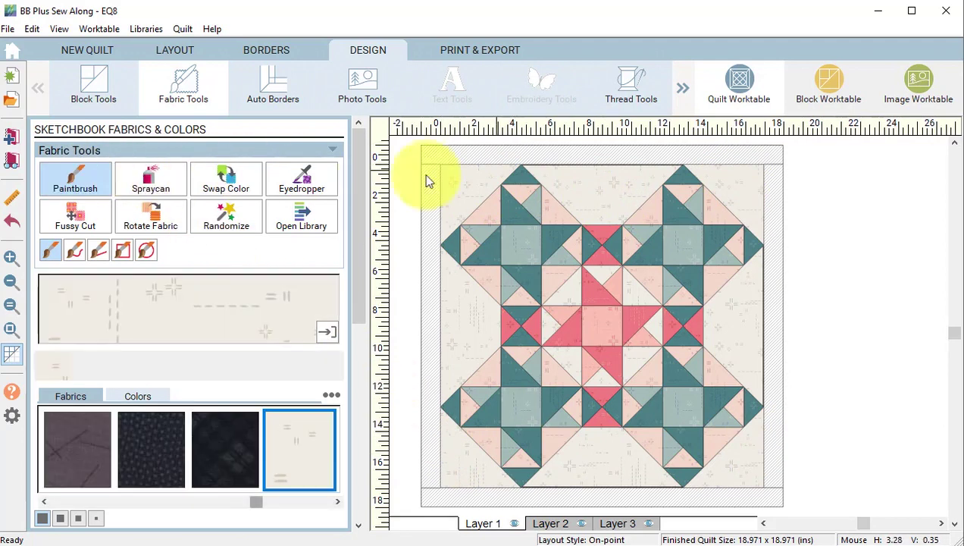
Recolor the eight teal points along the quilt's outer edges with the cream fabric and hide the patch outlines
click(515, 180)
click(447, 242)
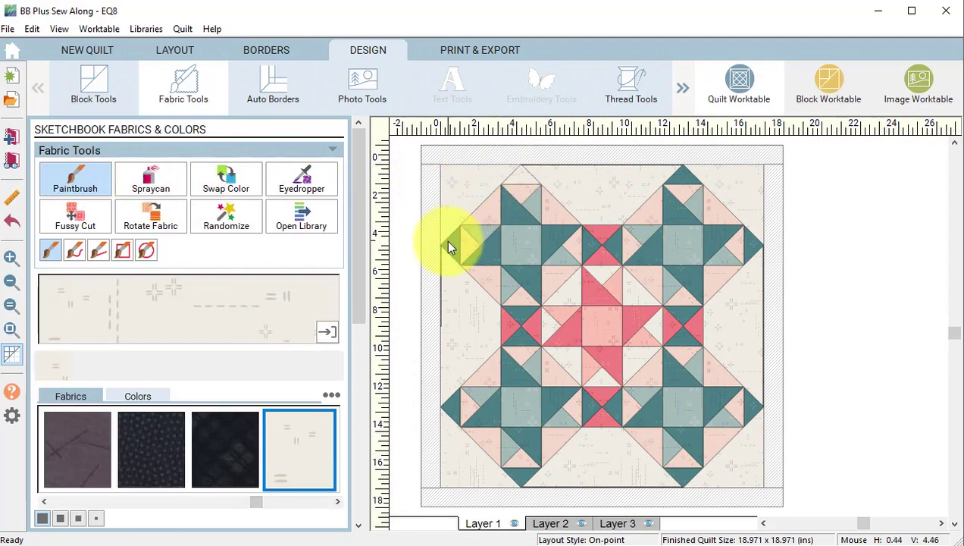
click(454, 409)
click(522, 477)
click(683, 473)
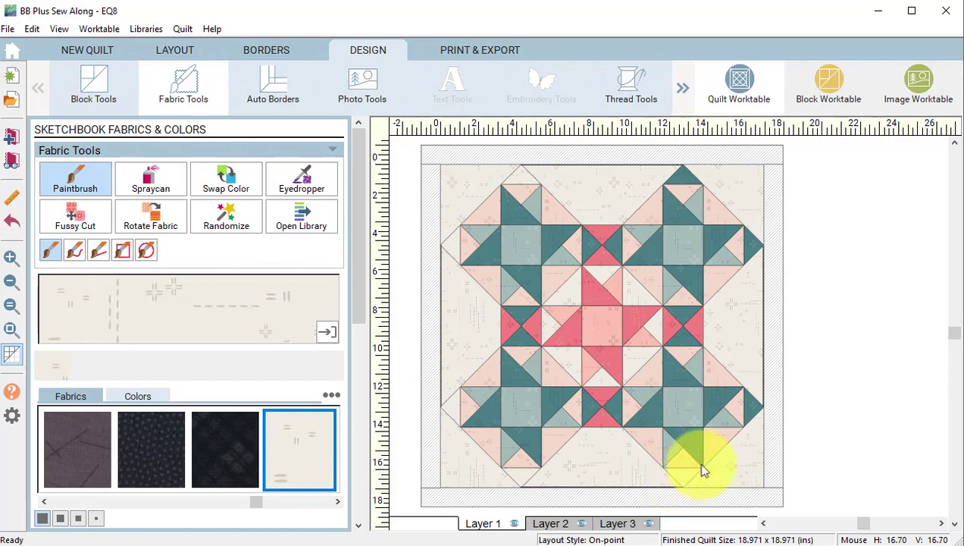
click(751, 409)
click(688, 181)
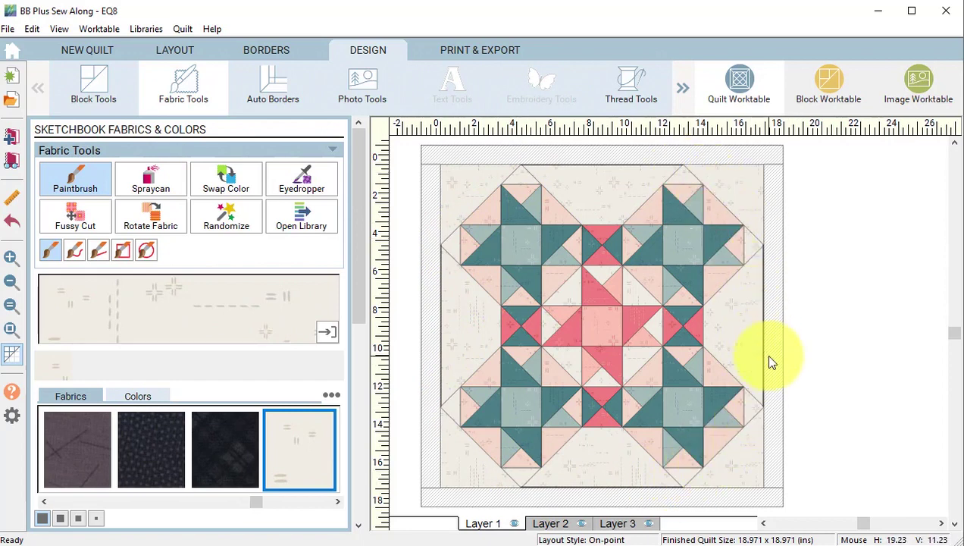
click(12, 354)
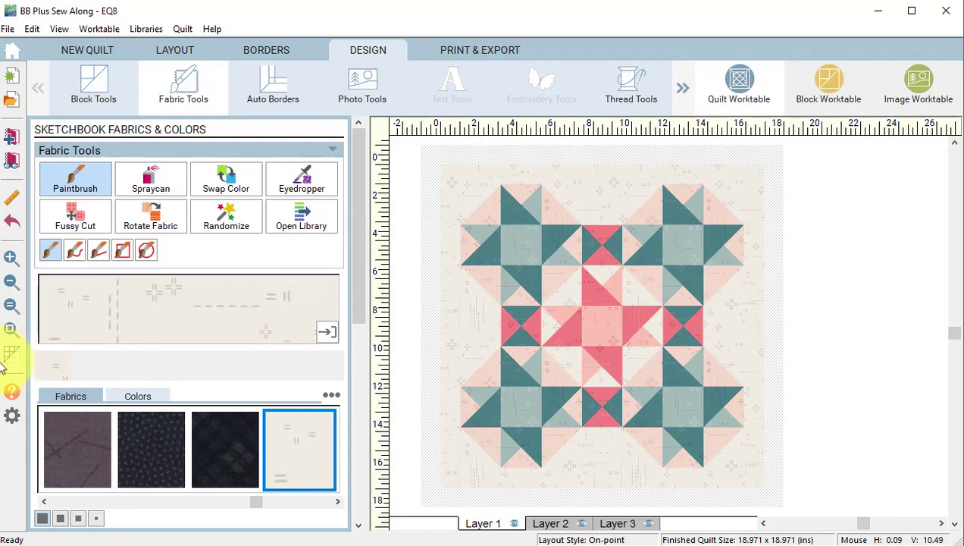
Set the first border's width to 0.5 on all sides and add a second border
click(268, 49)
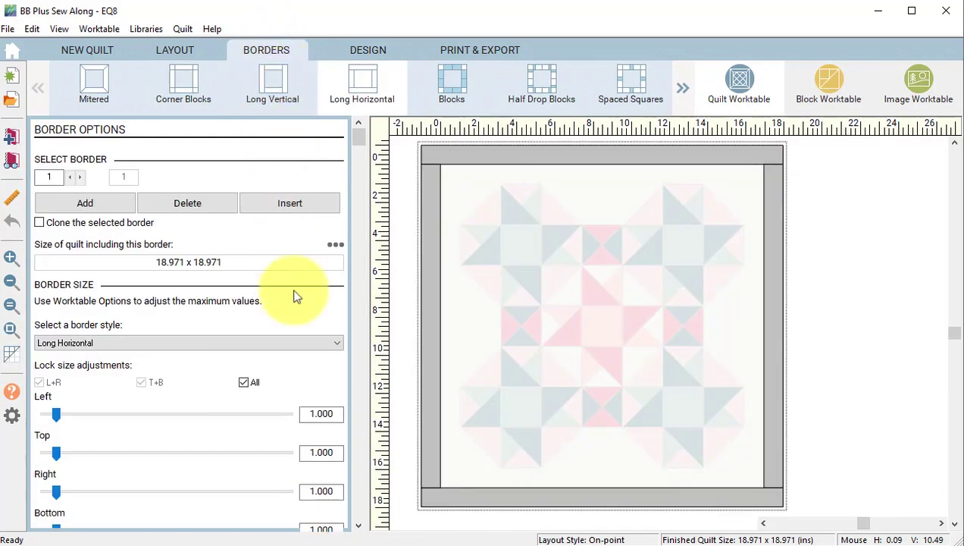
double_click(307, 414)
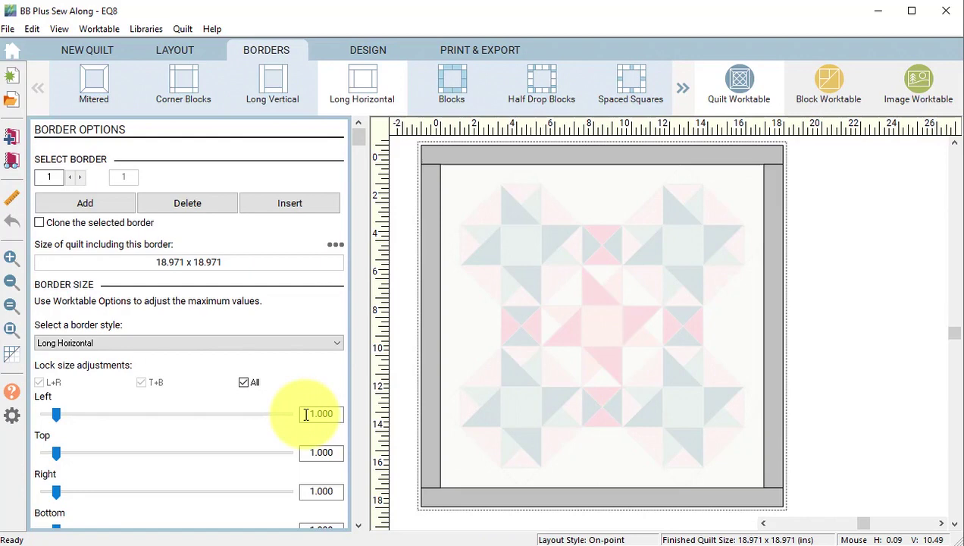
double_click(306, 415)
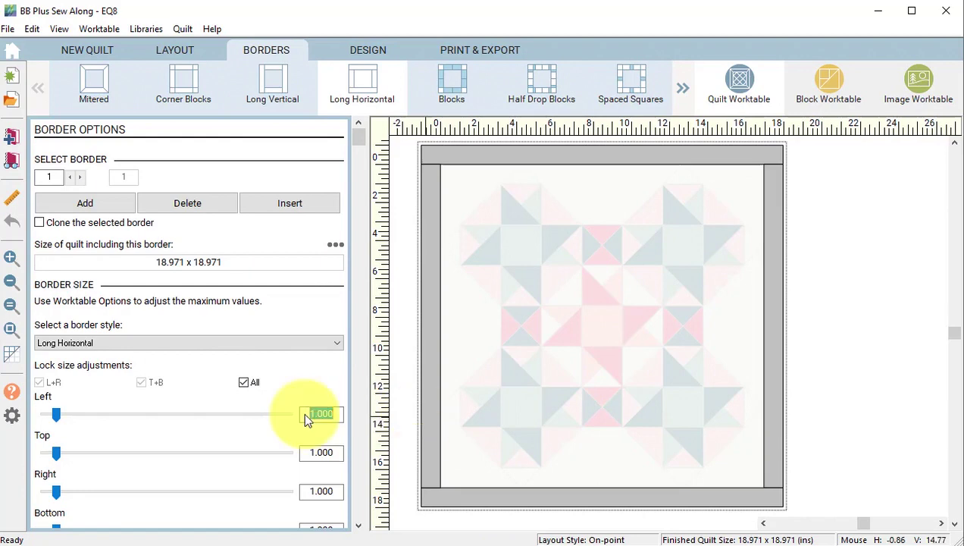
text(.5)
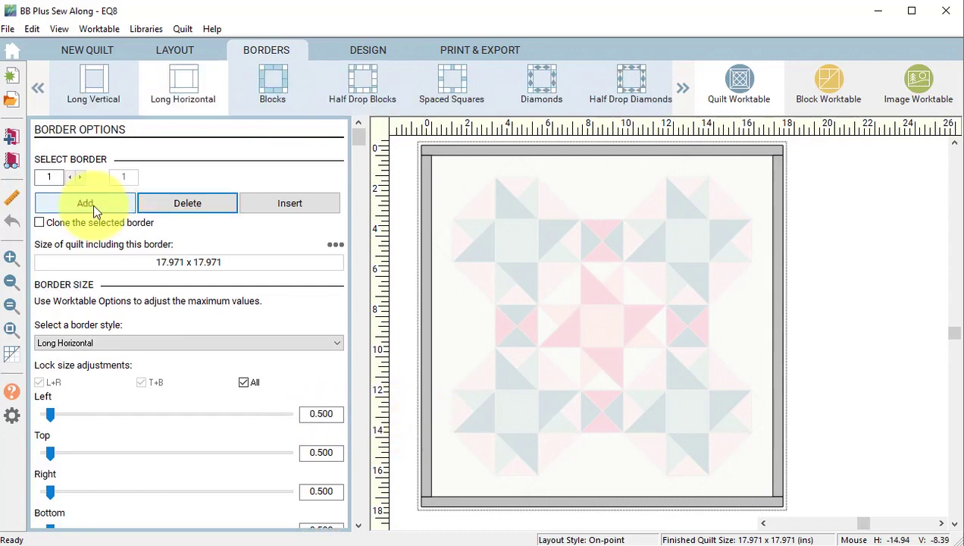
click(92, 204)
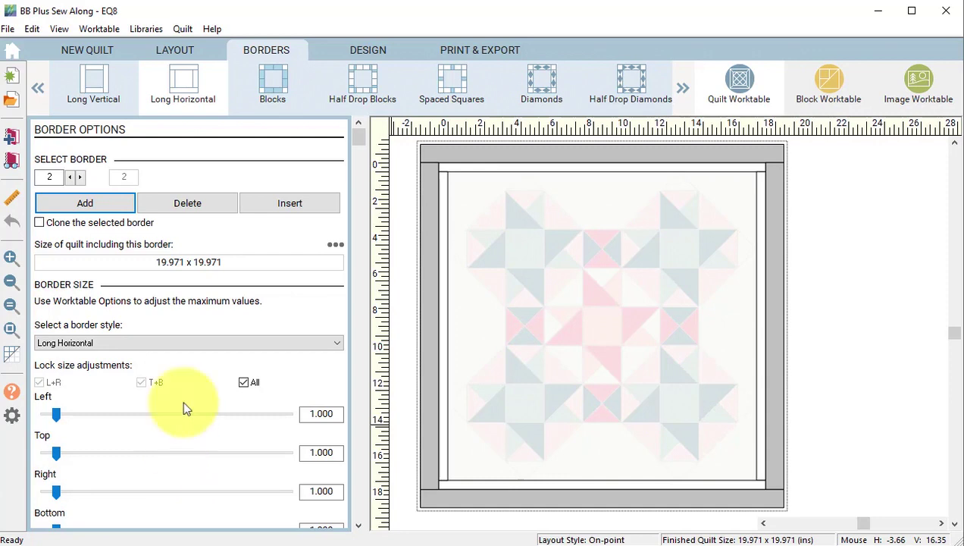
Add a third border in the Tile Squares style with 10 horizontal blocks
click(102, 203)
click(681, 89)
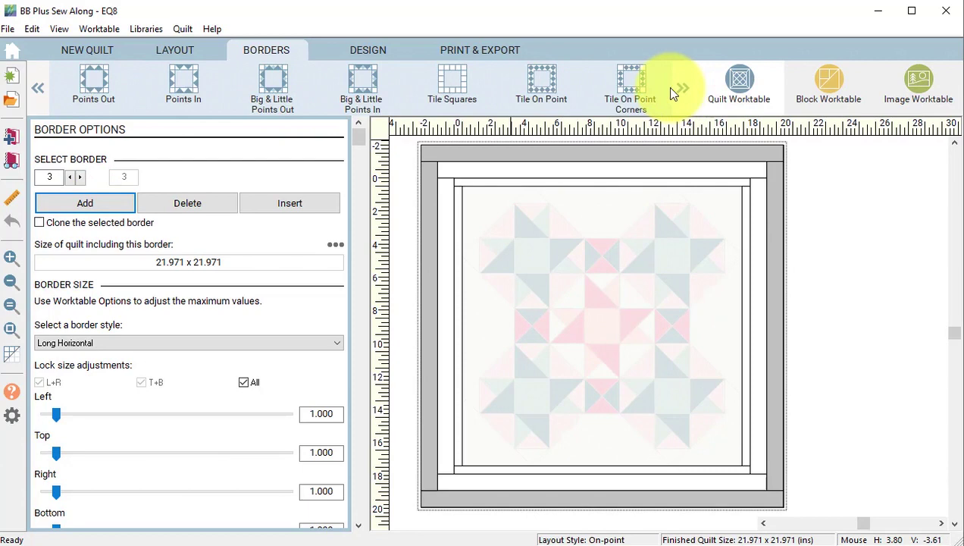
click(454, 85)
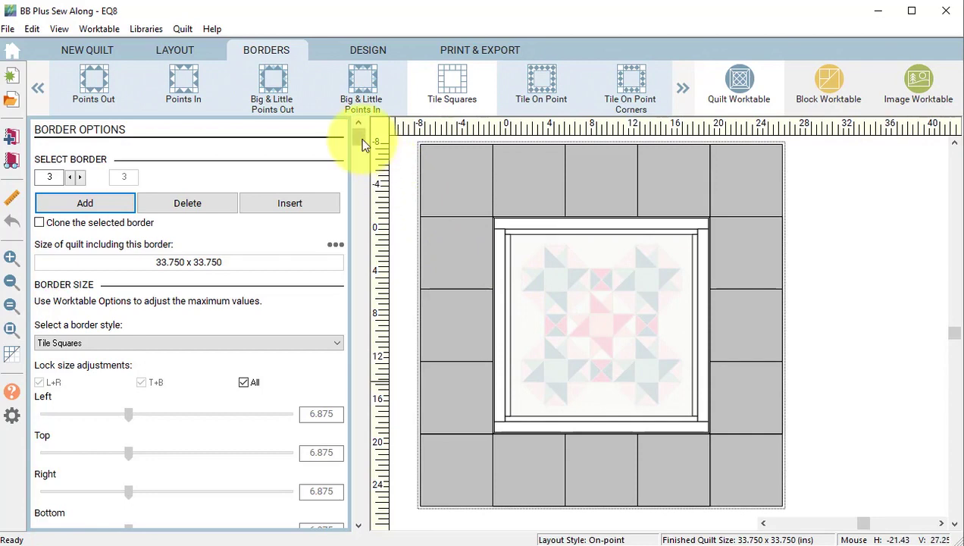
drag(362, 144, 360, 509)
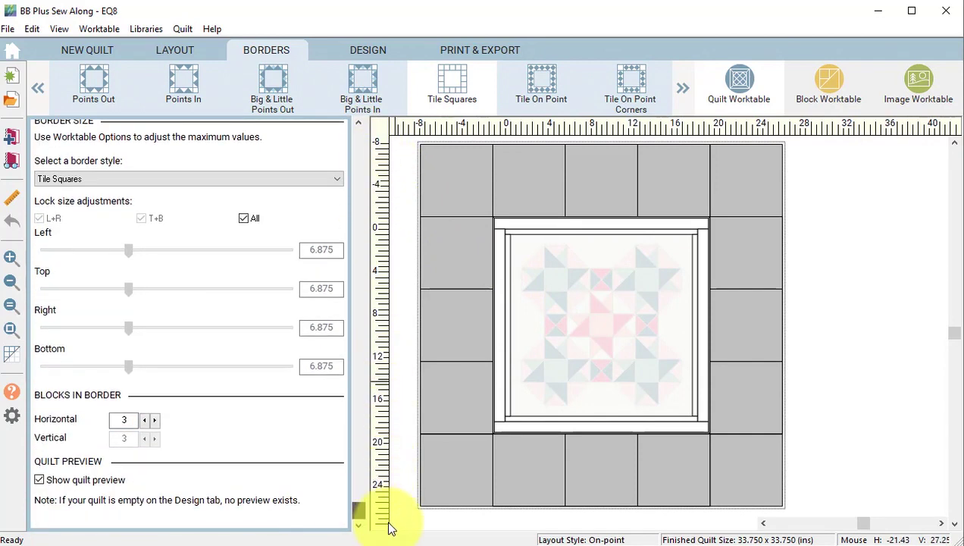
click(153, 420)
click(154, 420)
click(154, 420)
click(154, 420)
click(155, 420)
click(155, 419)
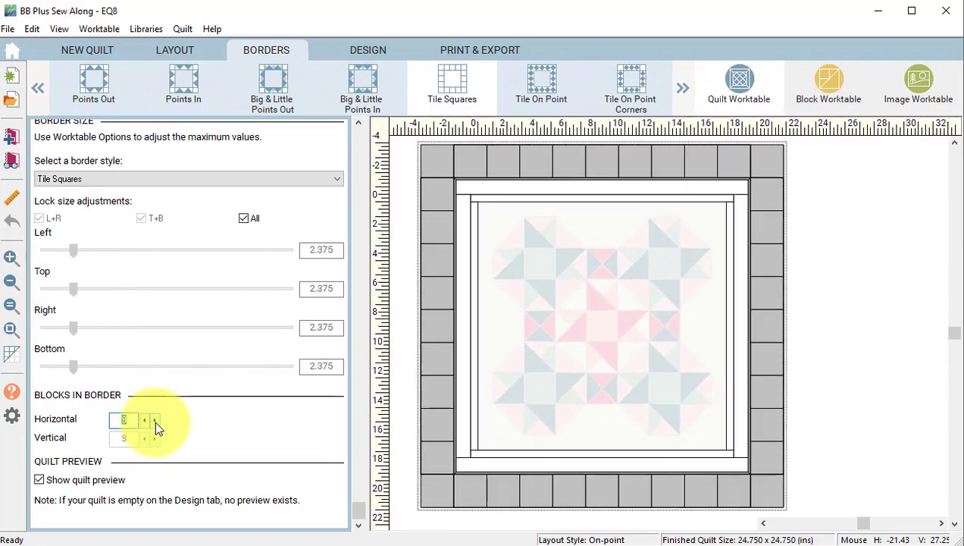
click(154, 420)
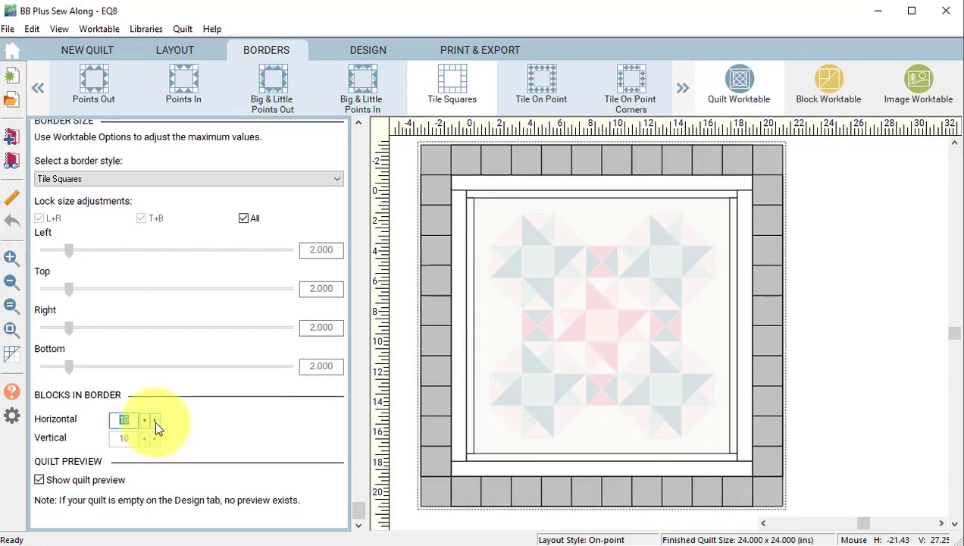
Add a fourth and a fifth Long Horizontal border around the tile border
drag(359, 510, 296, 114)
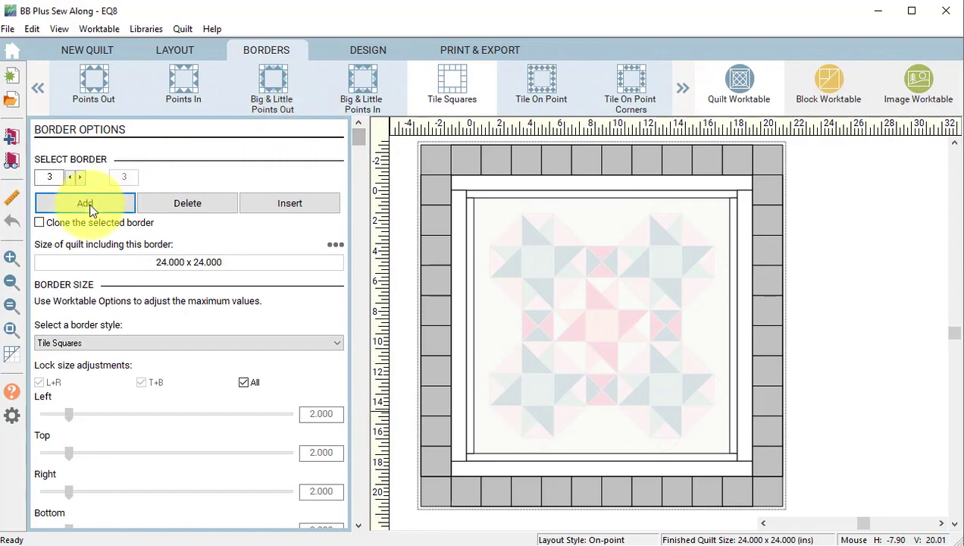
click(85, 205)
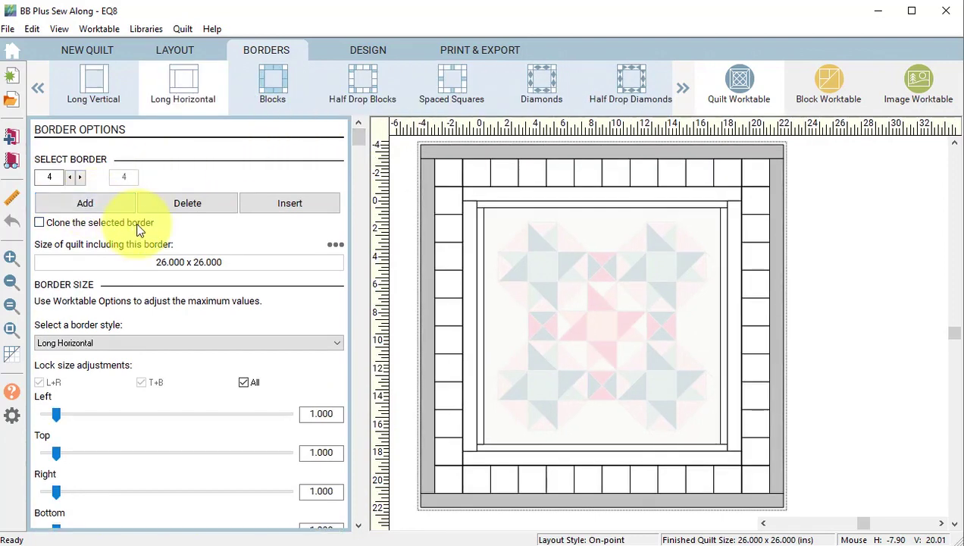
click(85, 204)
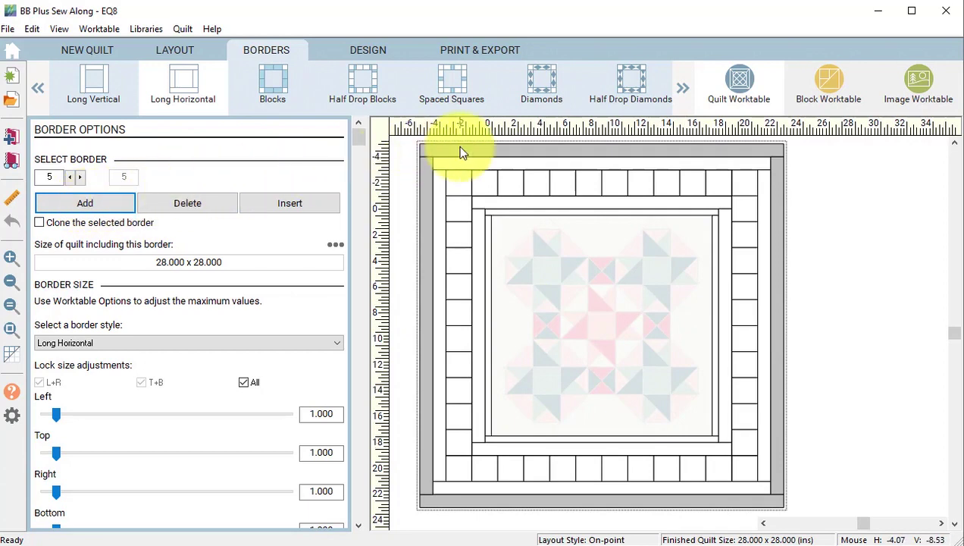
Show the patch outlines and paint the innermost border with the dark teal fabric sampled from a star point
click(368, 49)
click(301, 179)
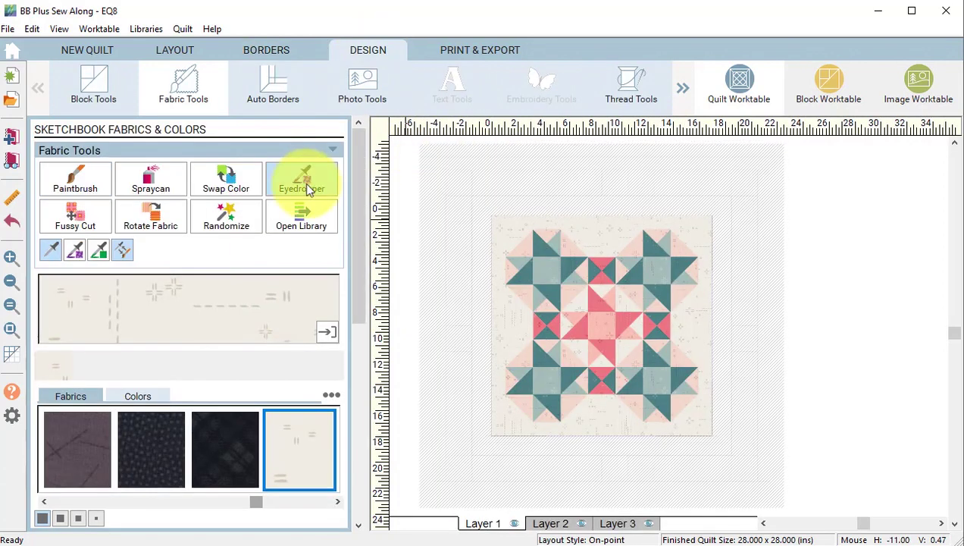
click(12, 355)
click(594, 209)
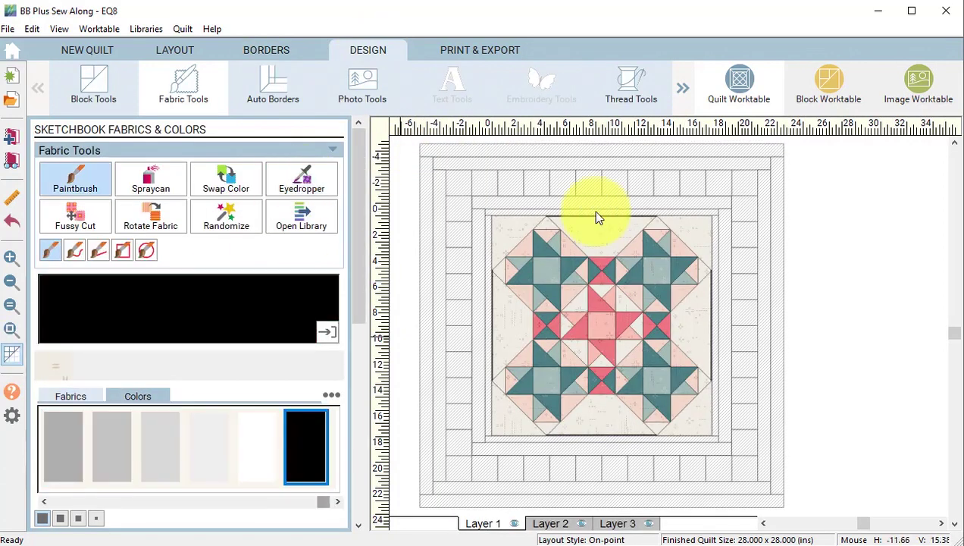
click(302, 179)
click(547, 244)
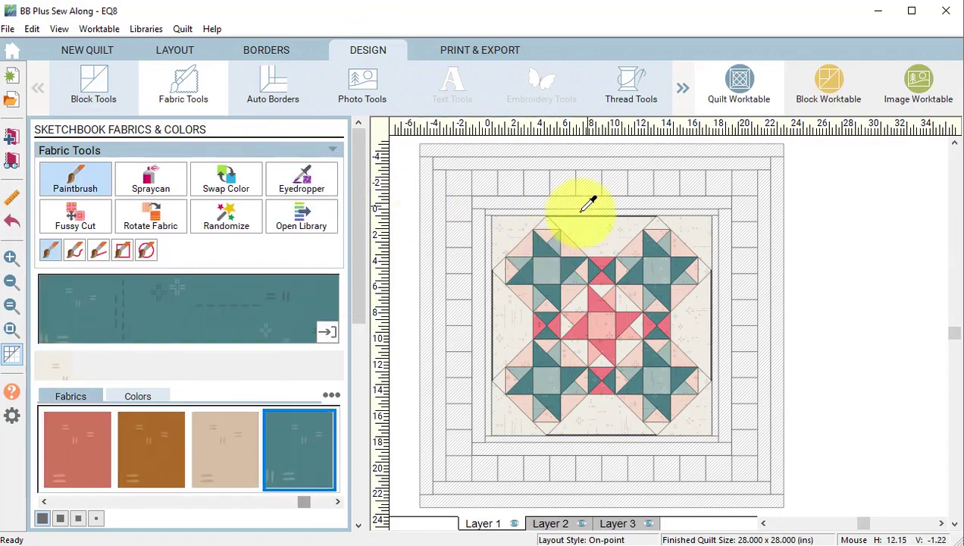
click(583, 211)
Paint the second and fourth borders with the cream fabric and the outermost border with dark teal
click(95, 370)
click(566, 172)
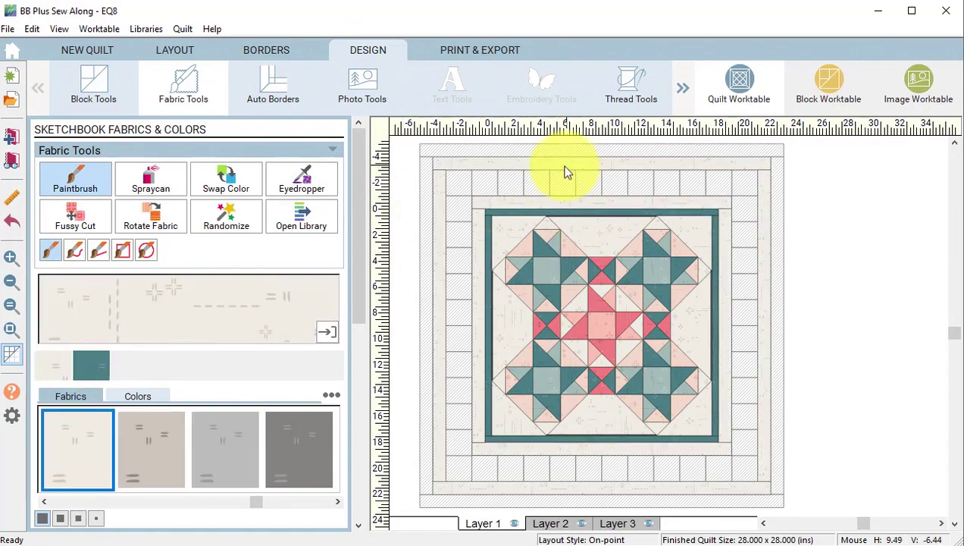
click(92, 367)
click(486, 150)
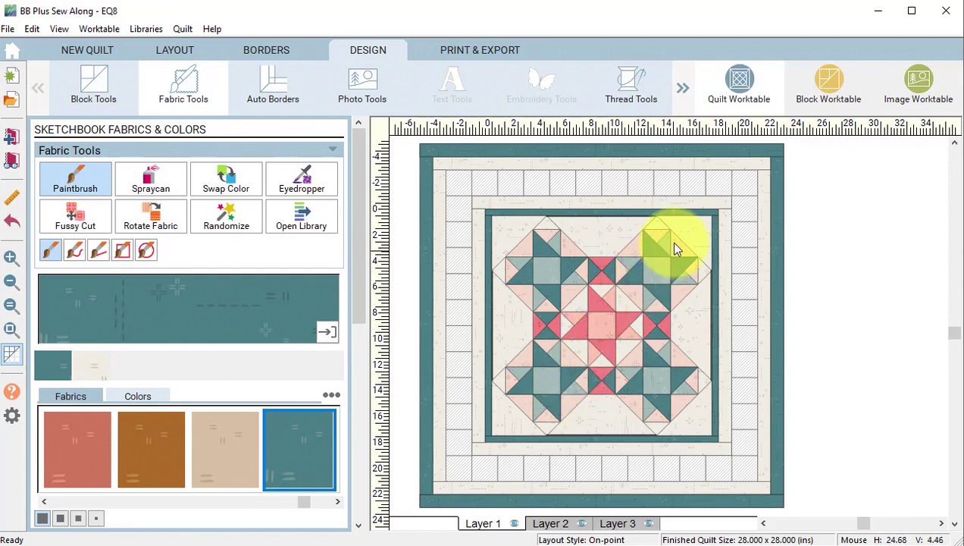
Start a new EasyDraw block on the Block Worktable and set its width and height to 2
click(830, 86)
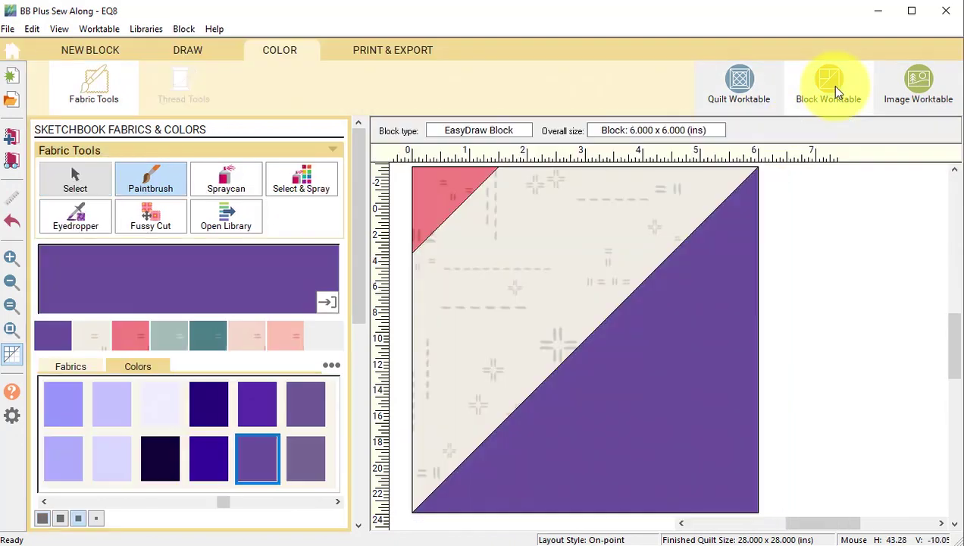
click(104, 49)
click(86, 182)
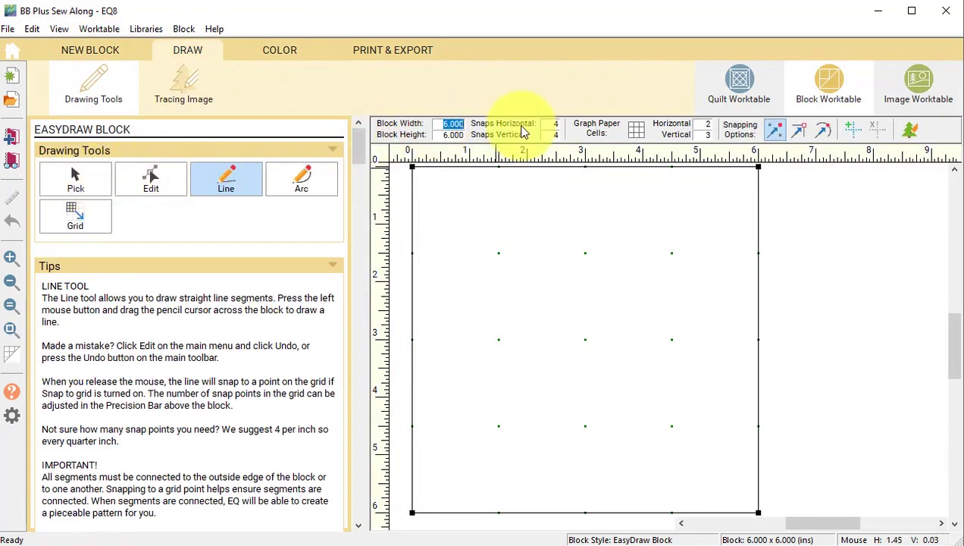
text(2)
key(Tab)
text(2)
key(Tab)
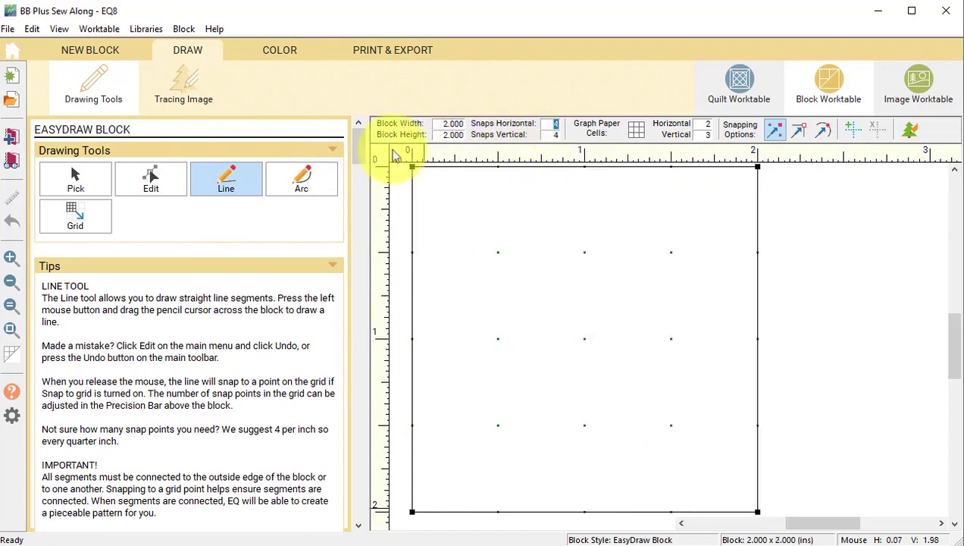
Draw a diagonal from the block's lower-left to upper-right corner and a half diagonal from its center to the upper-left corner
click(229, 185)
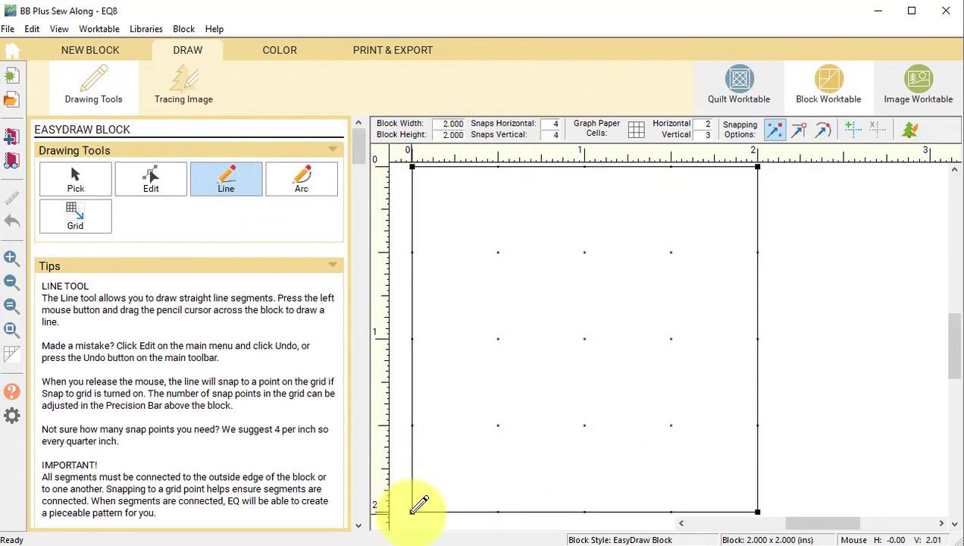
mouse_move(411, 510)
mouse_down()
mouse_move(680, 275)
mouse_move(758, 166)
mouse_up()
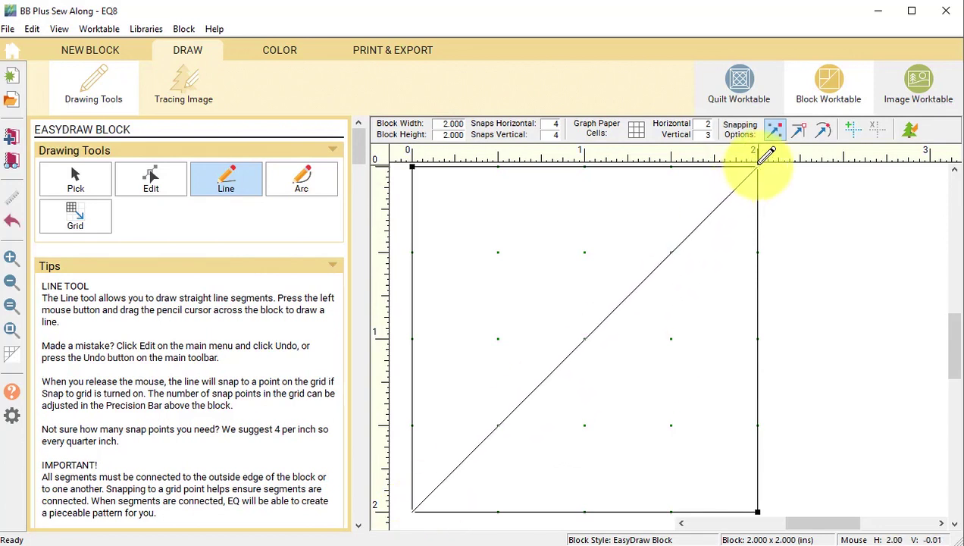
drag(585, 339, 413, 165)
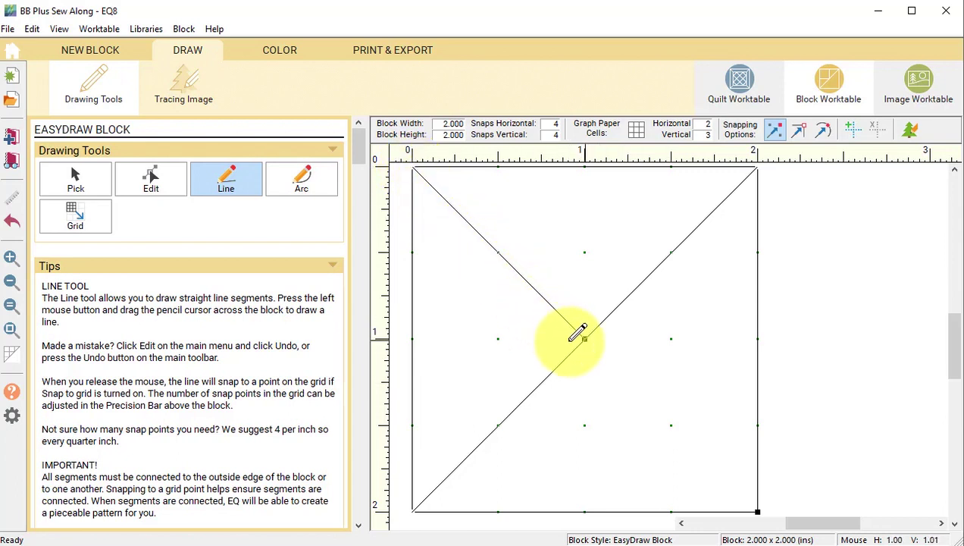
Color the block's left triangle light pink, the large triangle dark pink and the upper triangle cream
click(279, 50)
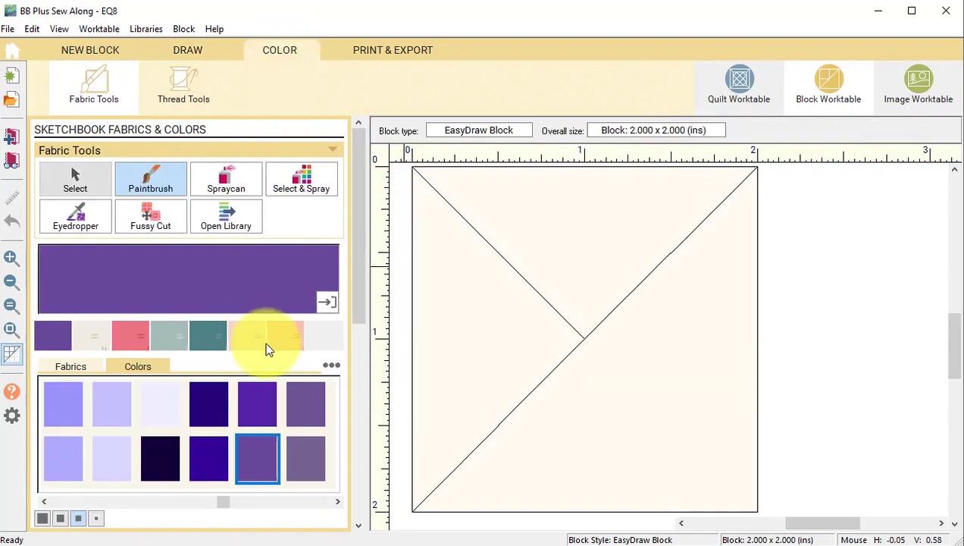
click(290, 338)
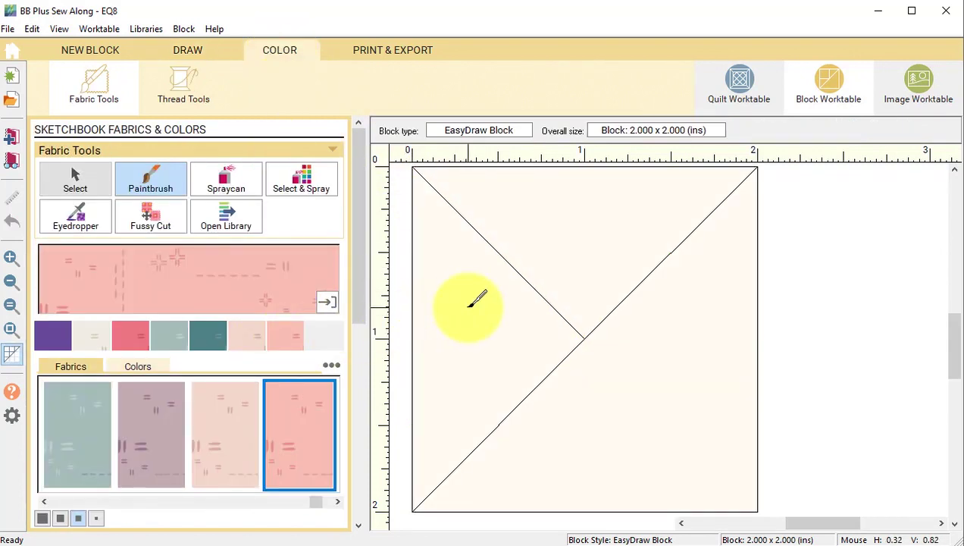
click(470, 303)
click(193, 339)
click(623, 397)
click(131, 335)
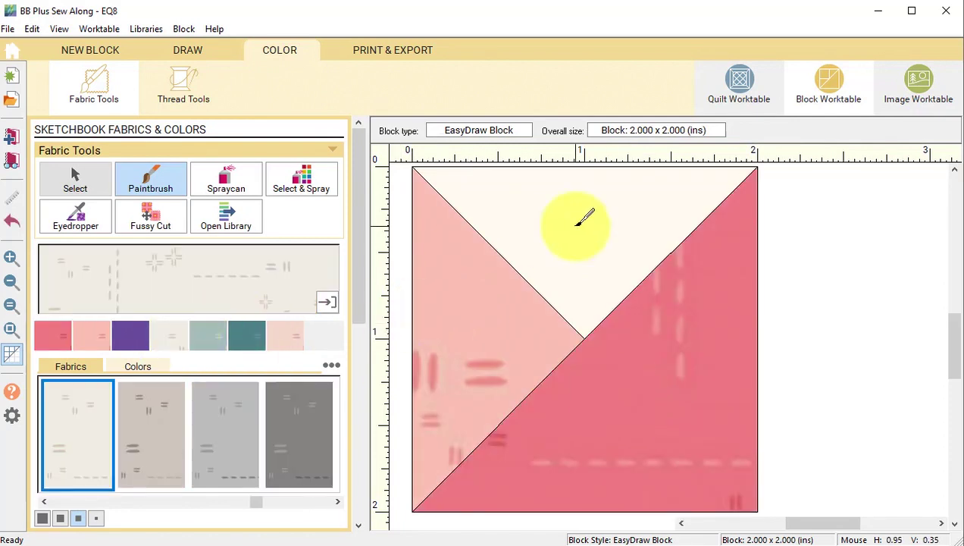
click(576, 218)
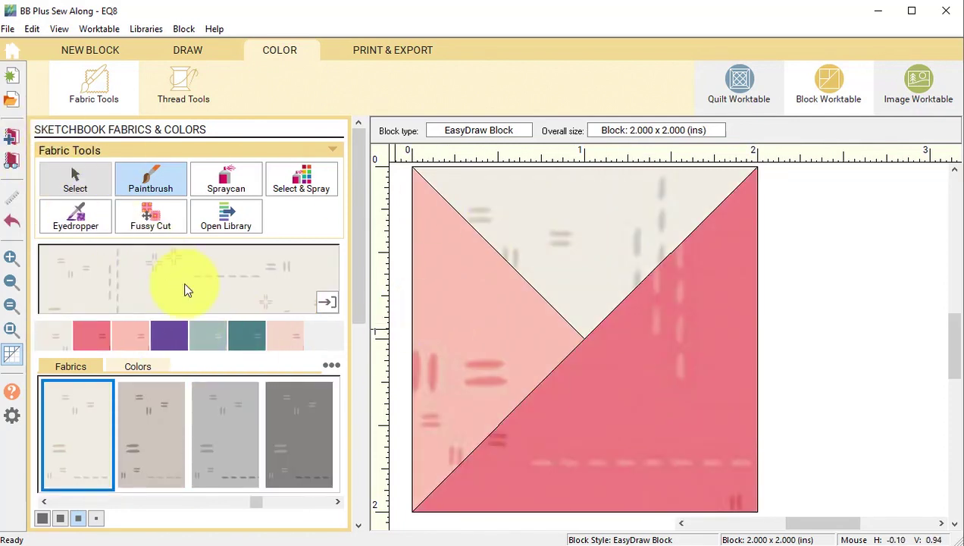
Make a teal coloring of the block with light teal in the left triangle and dark teal in the large one
click(215, 335)
click(439, 296)
click(246, 335)
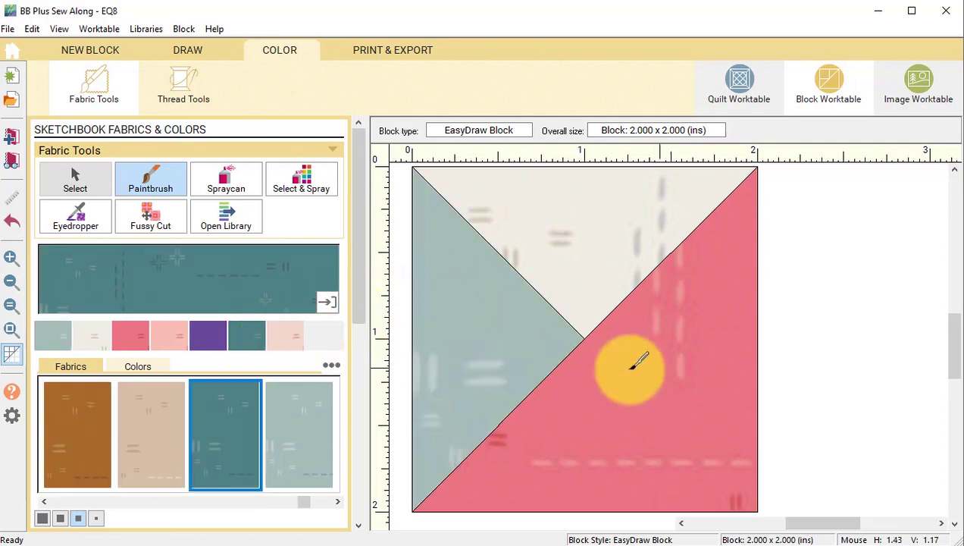
click(633, 363)
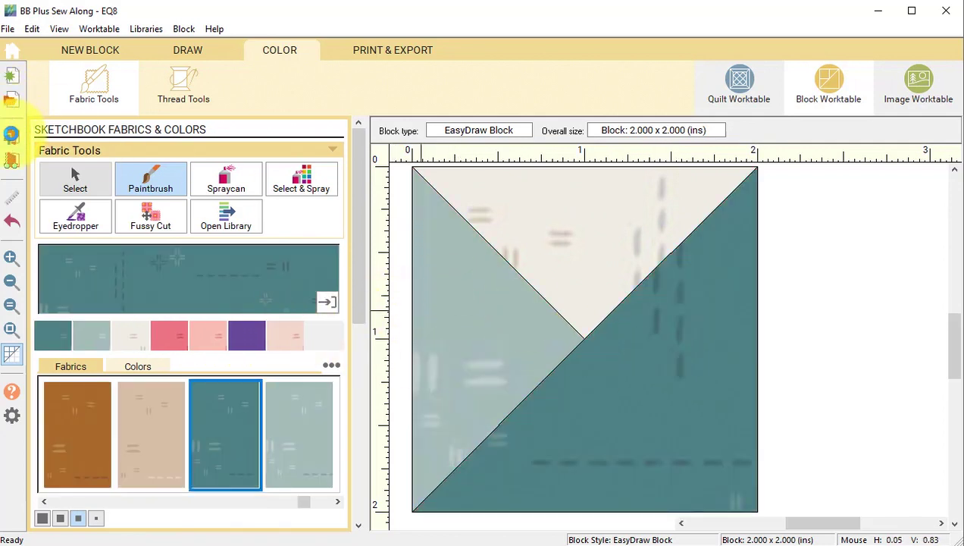
Delete the half diagonal between the block's upper-left corner and its center
click(160, 48)
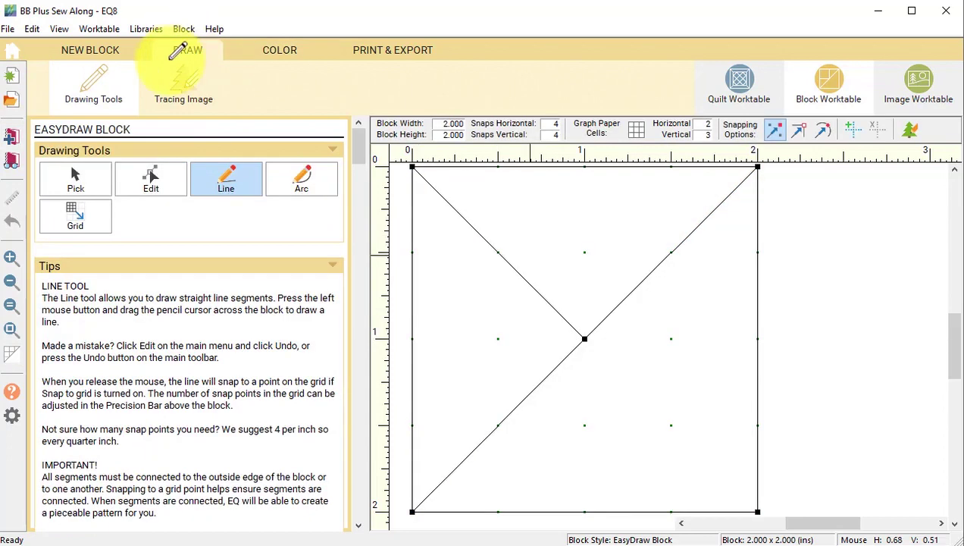
click(88, 178)
click(540, 296)
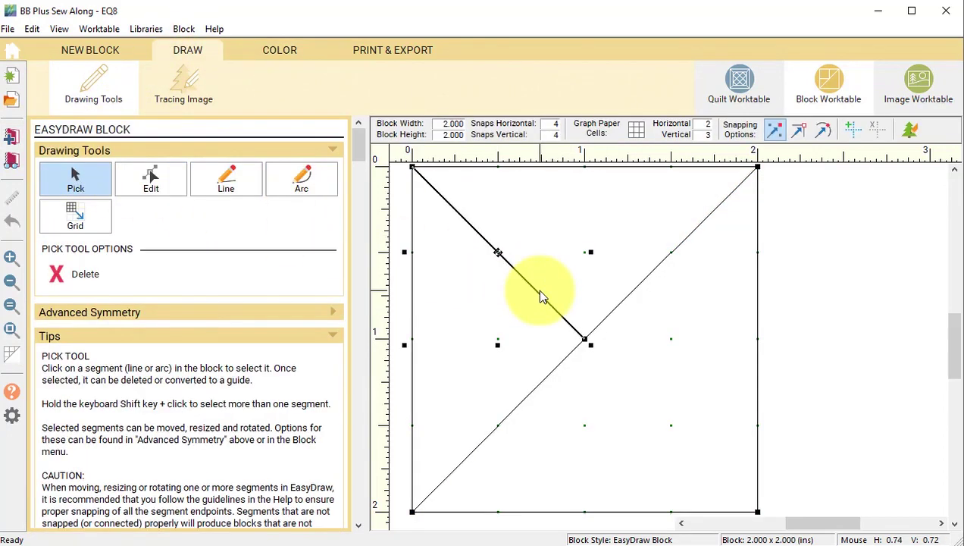
key(Delete)
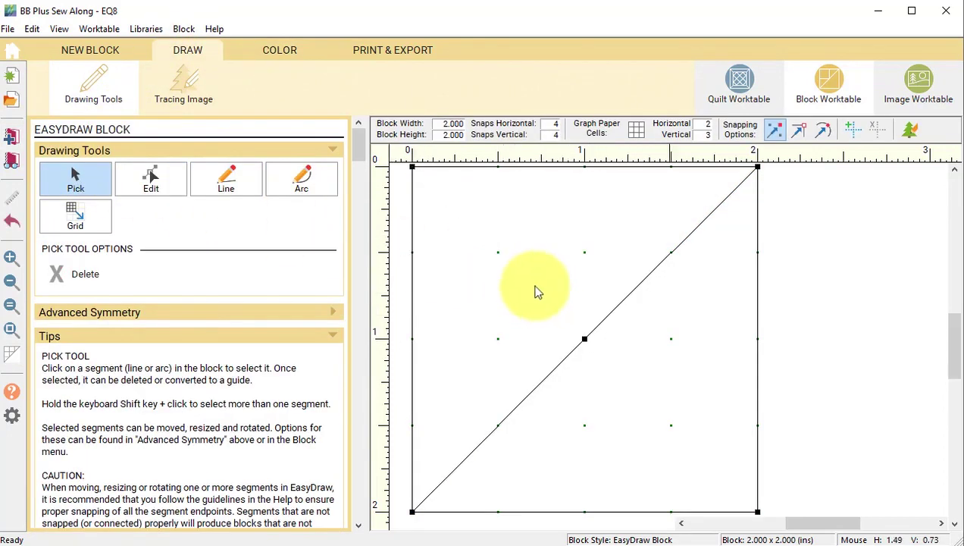
Color the lower half of the two-triangle block dark pink and add the block to the Sketchbook
click(292, 50)
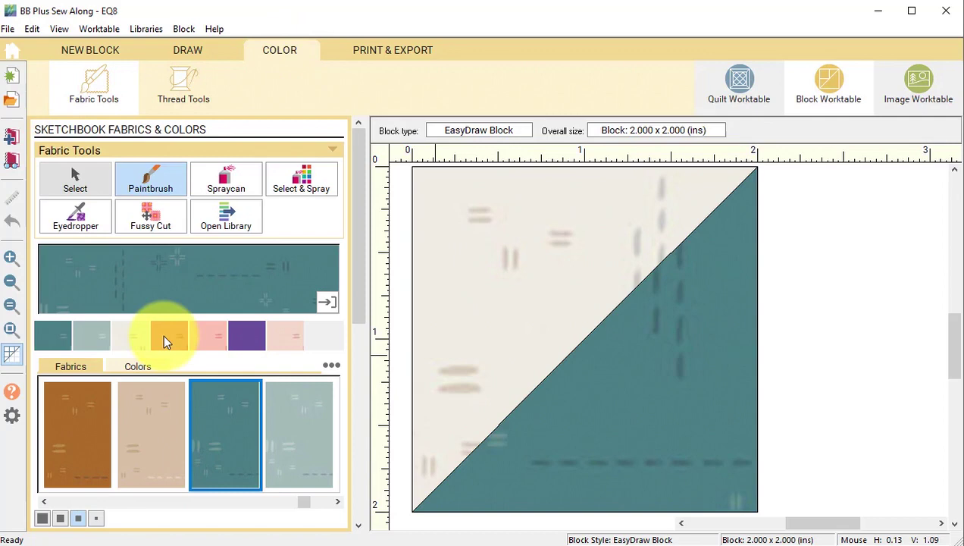
click(167, 341)
click(685, 419)
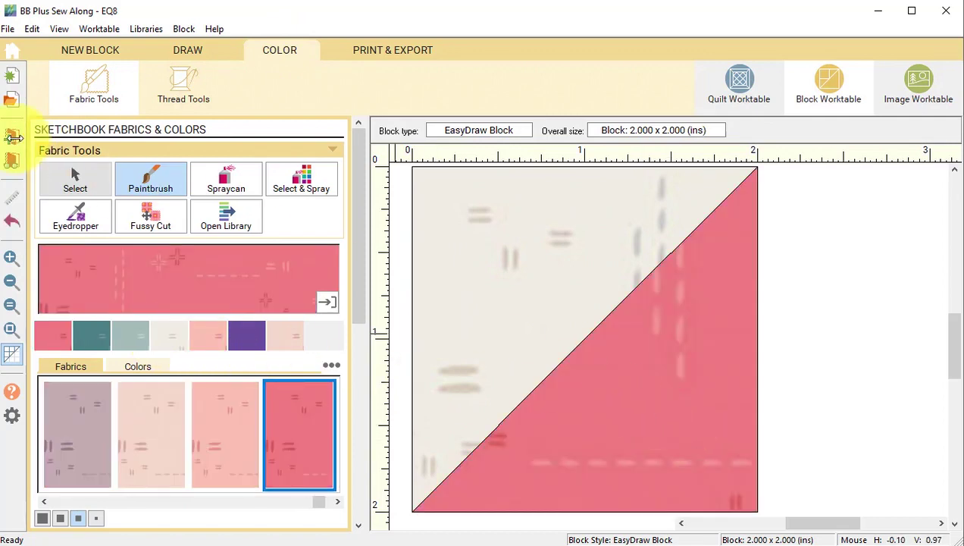
click(16, 141)
Return to the Quilt Worktable and set the teal three-triangle block into all side tiles of the tile border at once
click(739, 80)
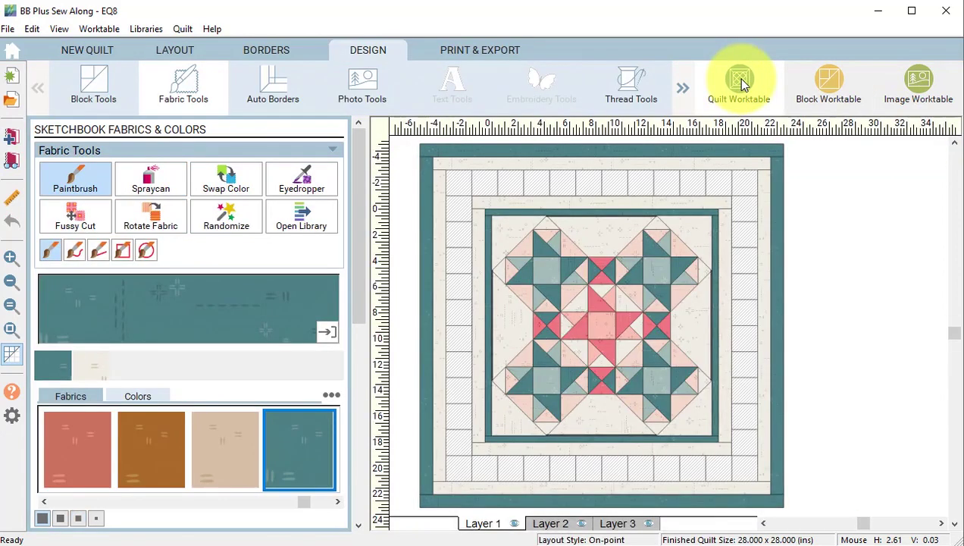
click(87, 87)
click(68, 184)
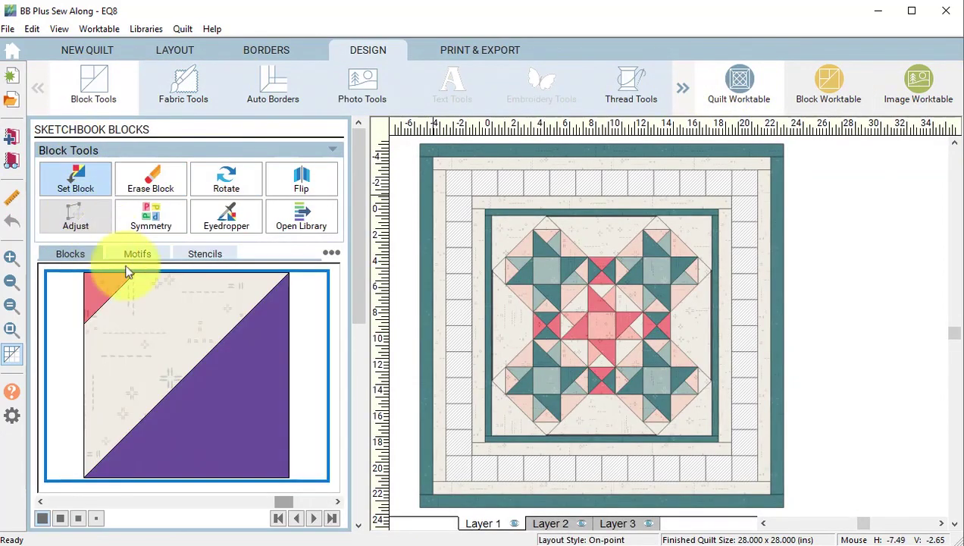
drag(286, 506, 331, 501)
click(40, 501)
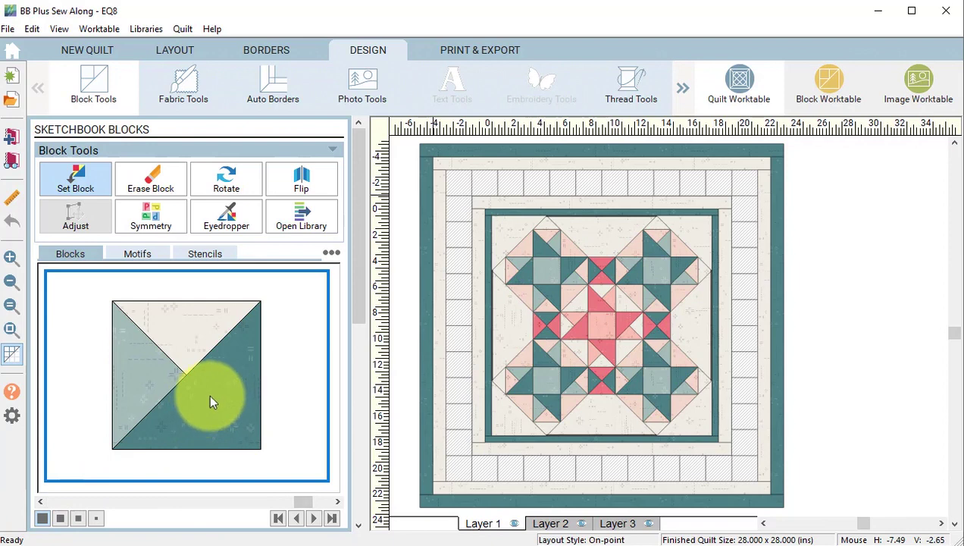
ctrl+click(498, 170)
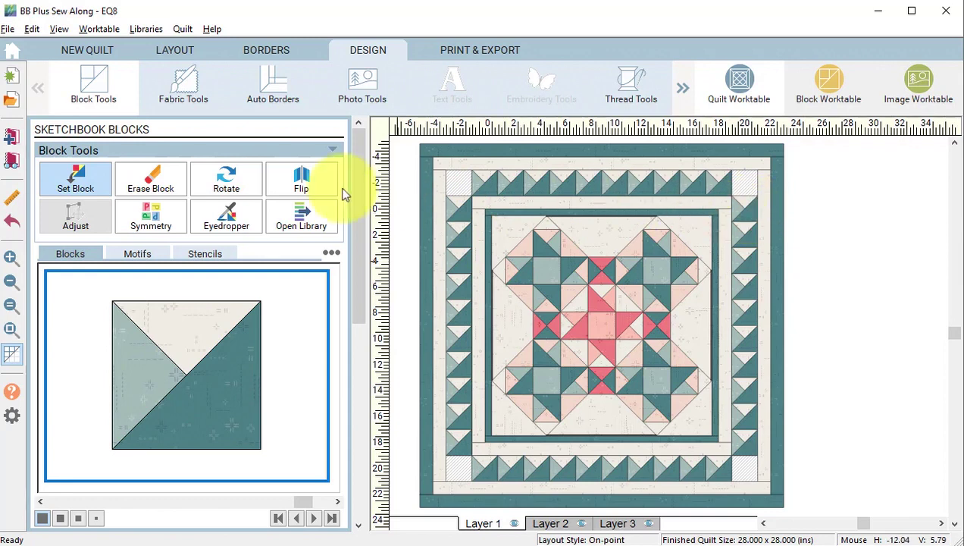
Rotate the triangle blocks along the tile border's right, bottom and left sides so the pattern runs continuously around the quilt
click(226, 181)
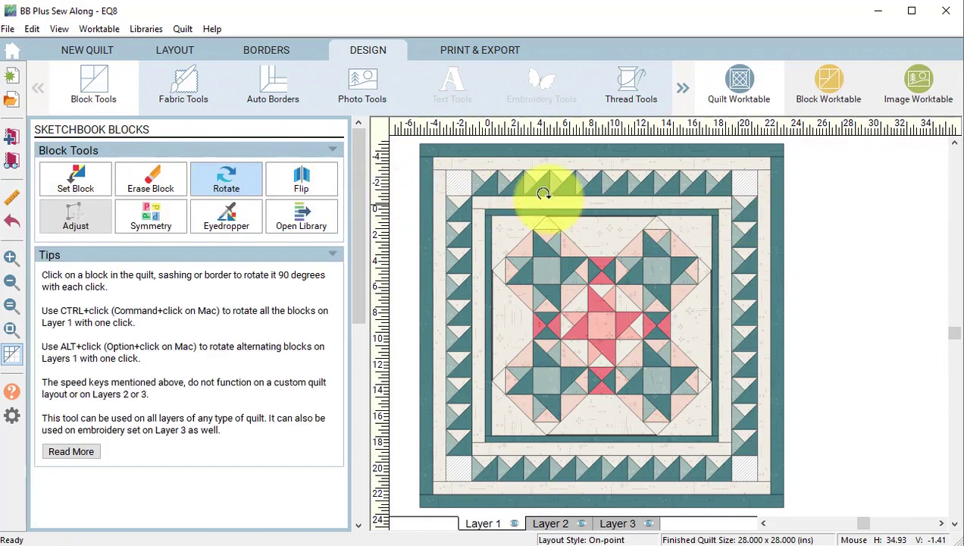
click(738, 204)
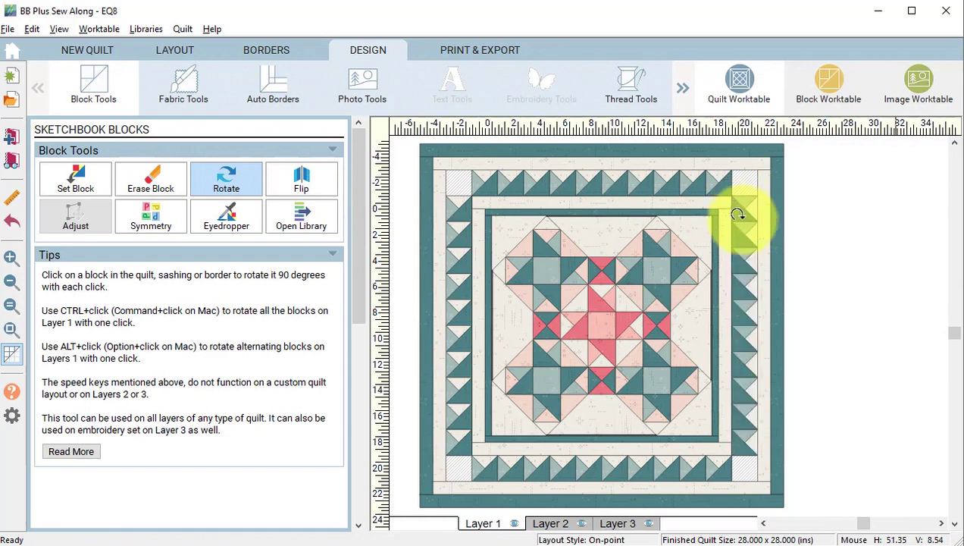
click(715, 462)
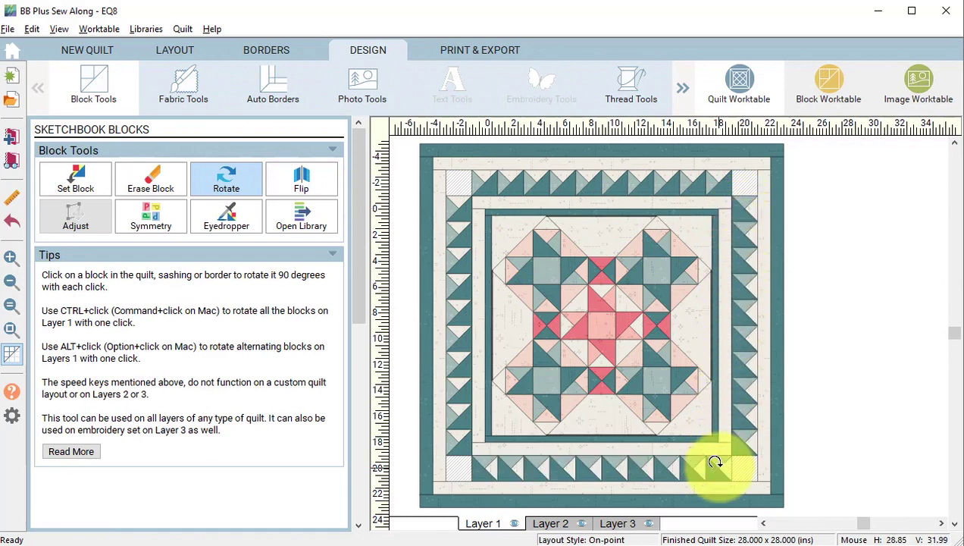
click(715, 462)
click(453, 385)
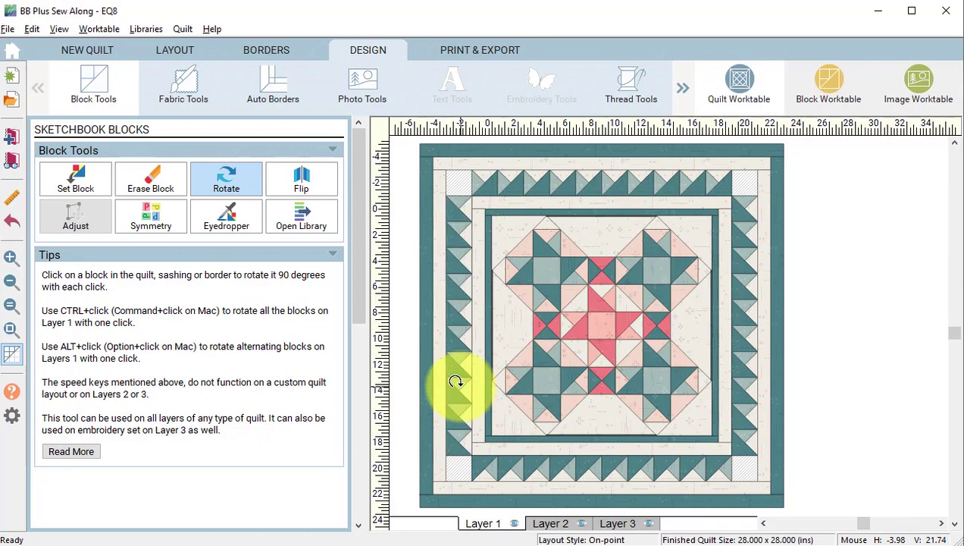
click(455, 382)
click(453, 383)
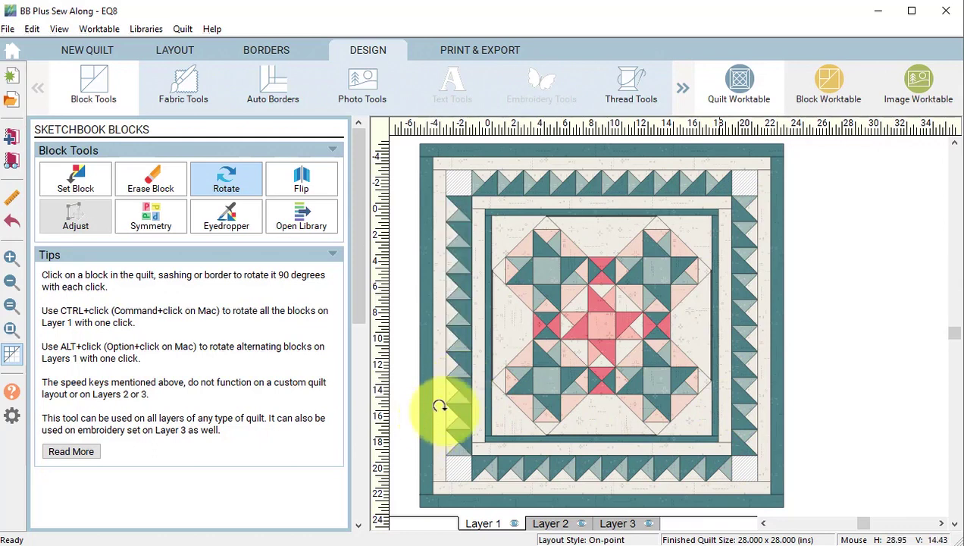
click(743, 235)
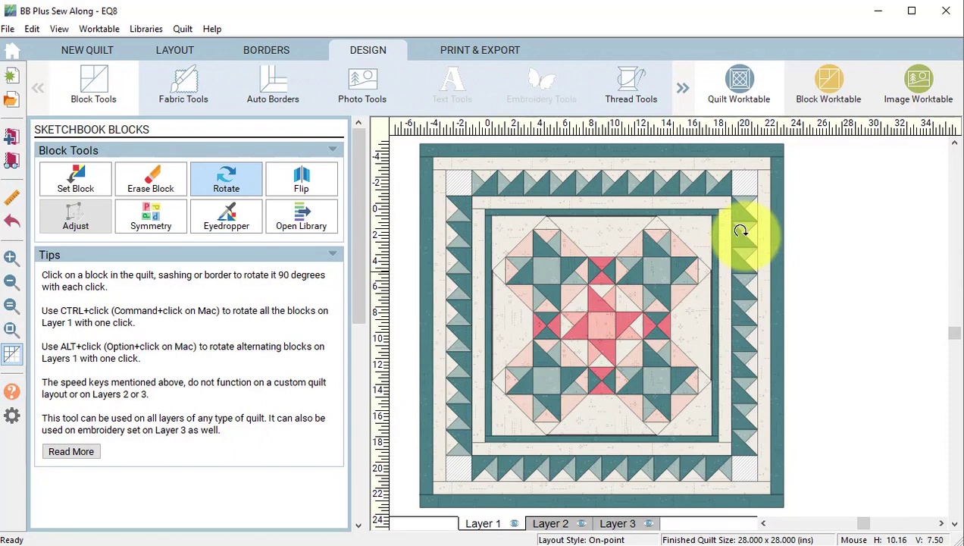
click(743, 232)
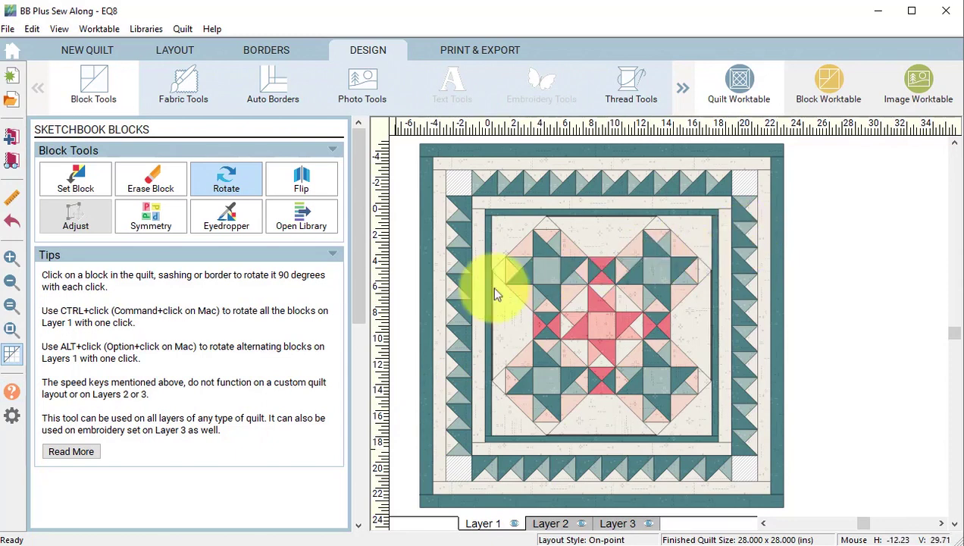
Check in the Quilt Worktable's Setting Blocks options that the current quilt's block rotation is maintained when replacing blocks
click(13, 417)
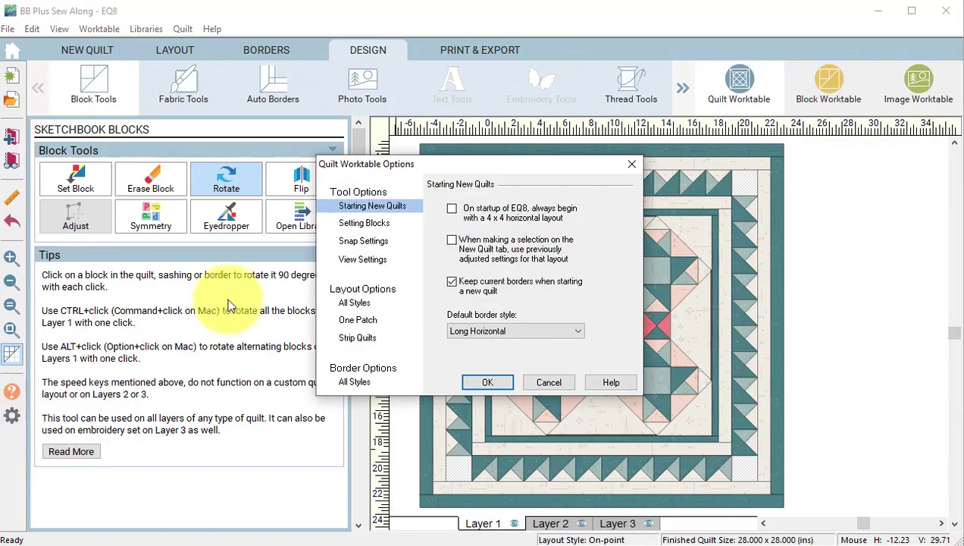
click(370, 226)
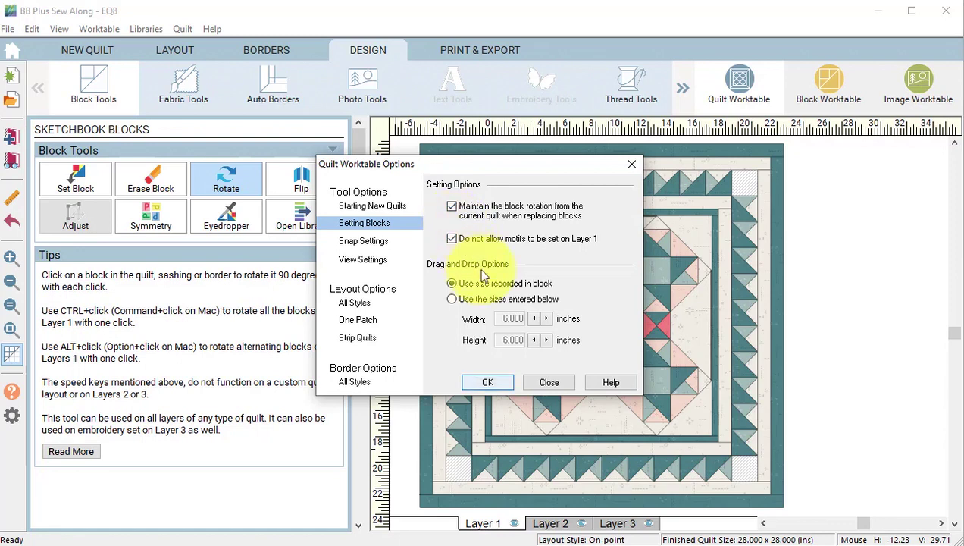
click(485, 383)
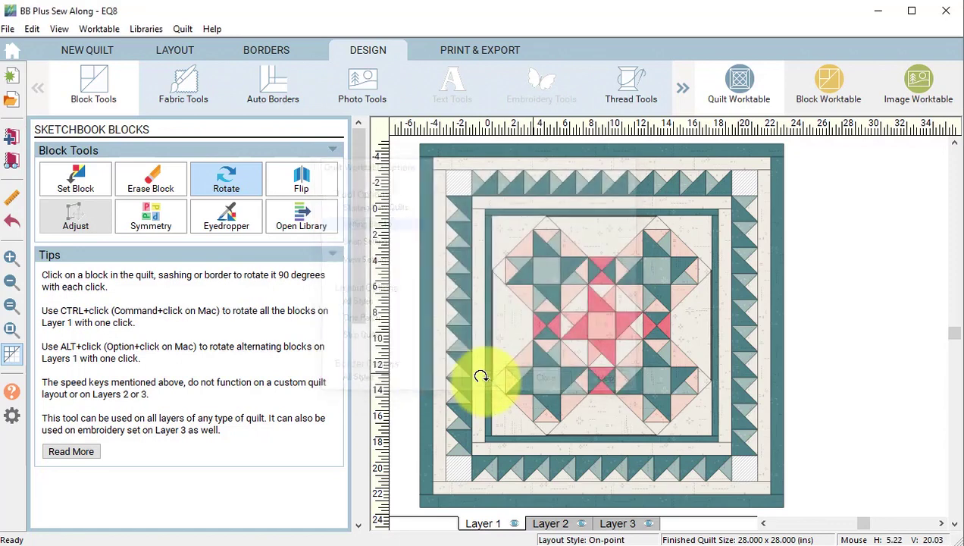
Select the pink coloring of the three-triangle block and set it into alternating side tiles of the tile border
click(83, 188)
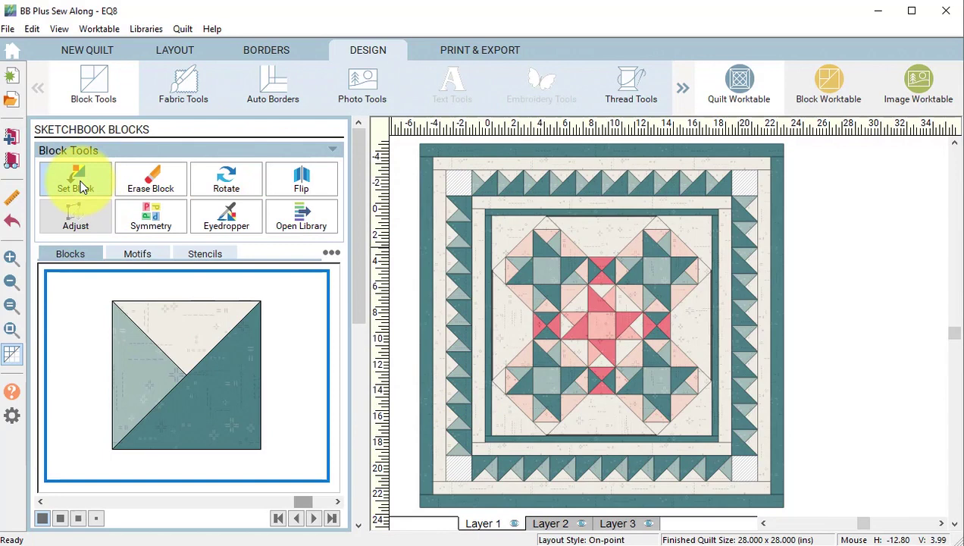
click(194, 347)
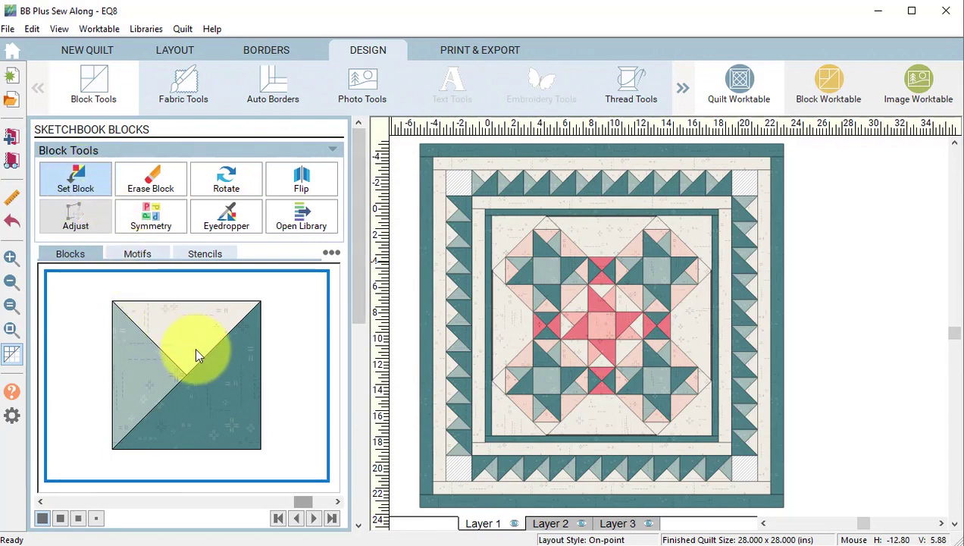
right_click(194, 346)
click(242, 359)
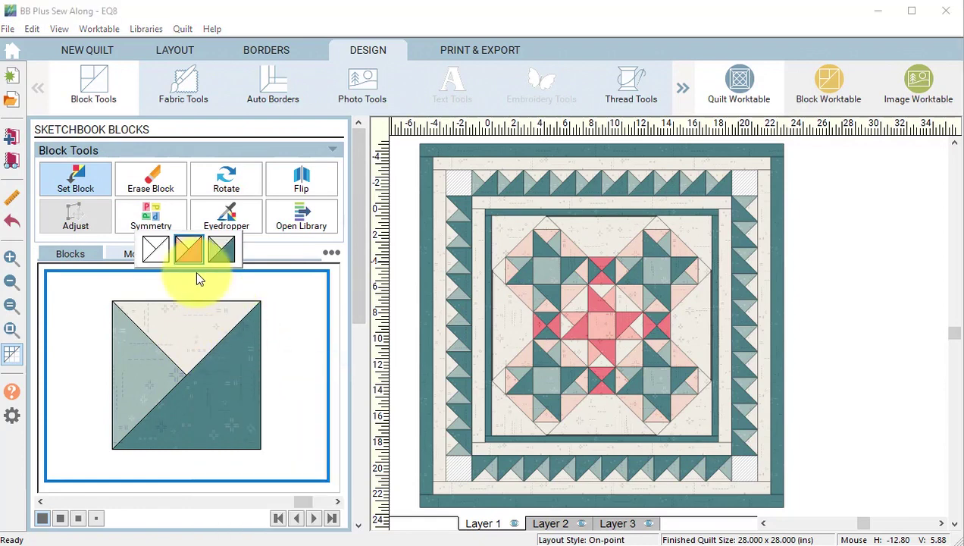
click(188, 256)
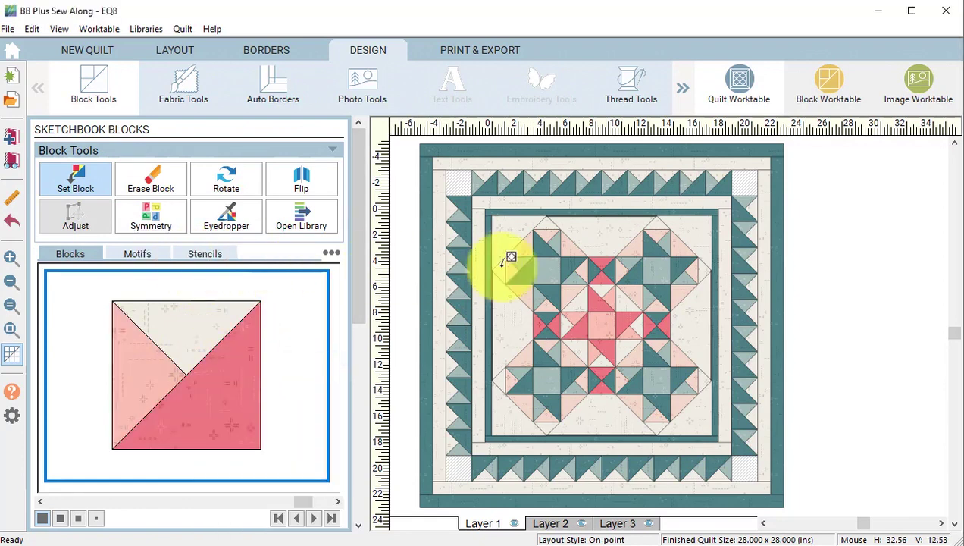
mouse_move(485, 183)
mouse_down()
mouse_move(720, 185)
mouse_move(752, 307)
mouse_move(743, 451)
mouse_move(701, 463)
mouse_move(522, 464)
mouse_move(469, 383)
mouse_move(477, 221)
mouse_up()
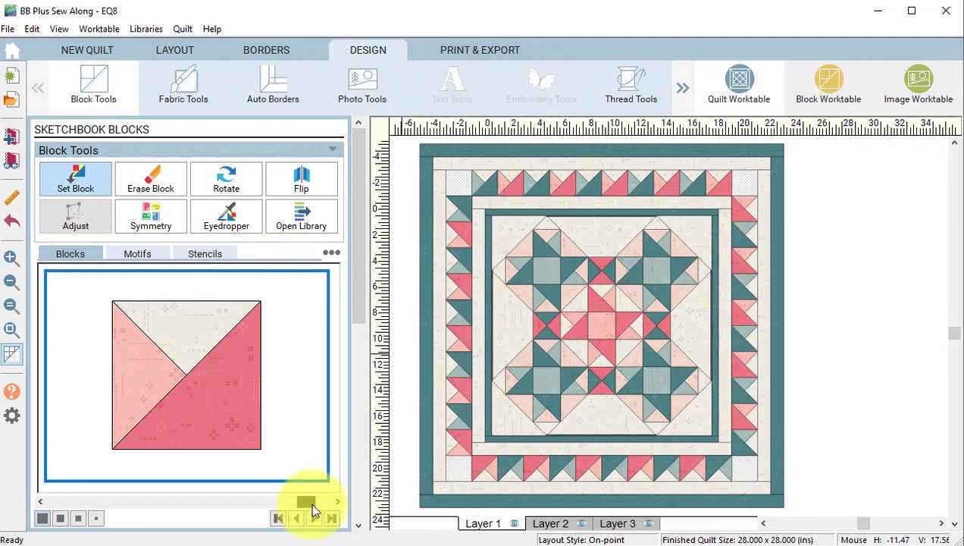
Fill the tile border's corners with the two-triangle block, pink in the upper-left and lower-right, teal in the upper-right and lower-left
click(337, 501)
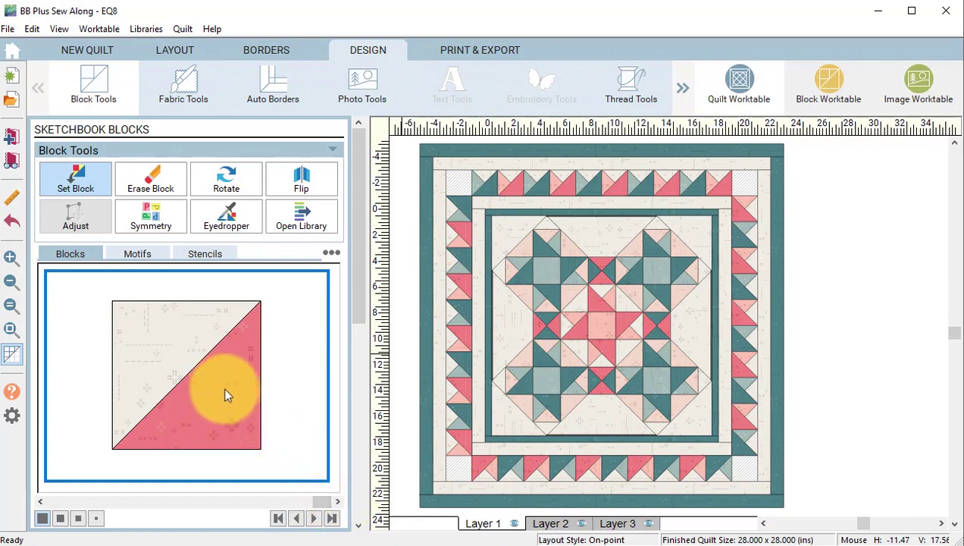
click(455, 180)
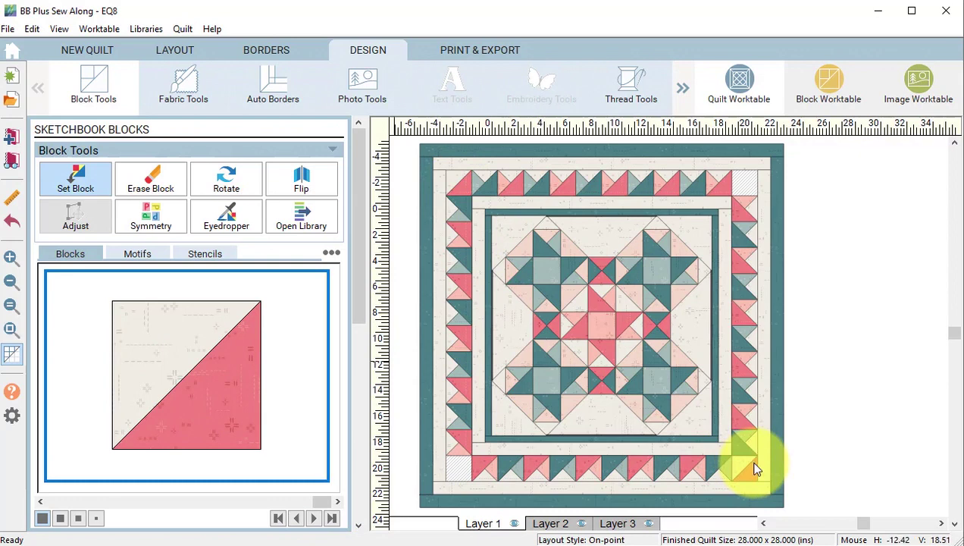
right_click(205, 349)
click(275, 361)
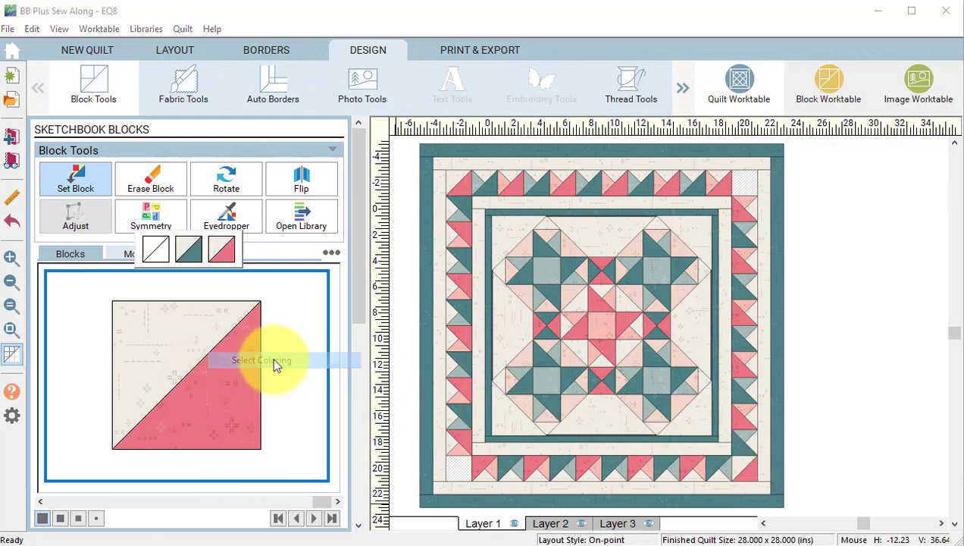
click(189, 248)
click(757, 178)
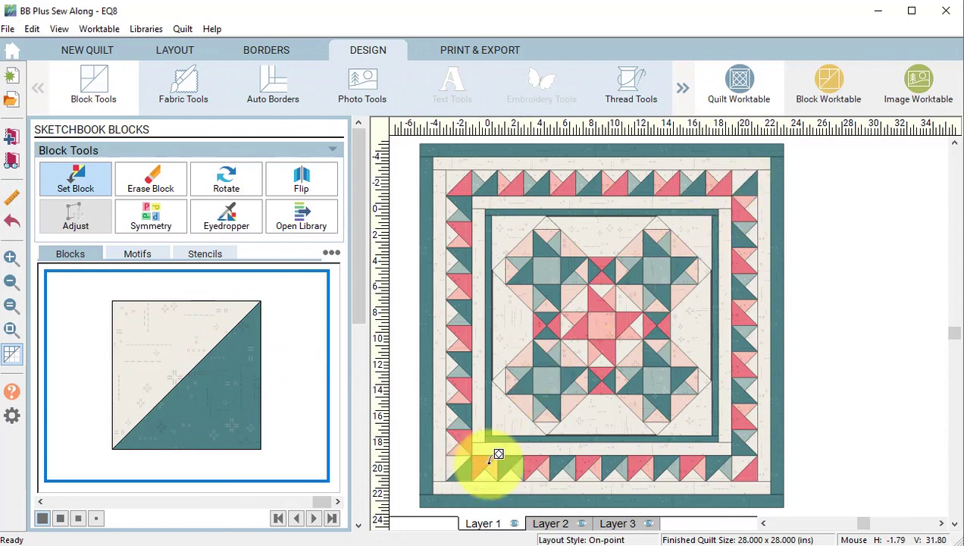
click(458, 464)
Rotate the upper-right, lower-right and lower-left corner blocks to continue the border pattern, and hide the patch outlines
click(225, 182)
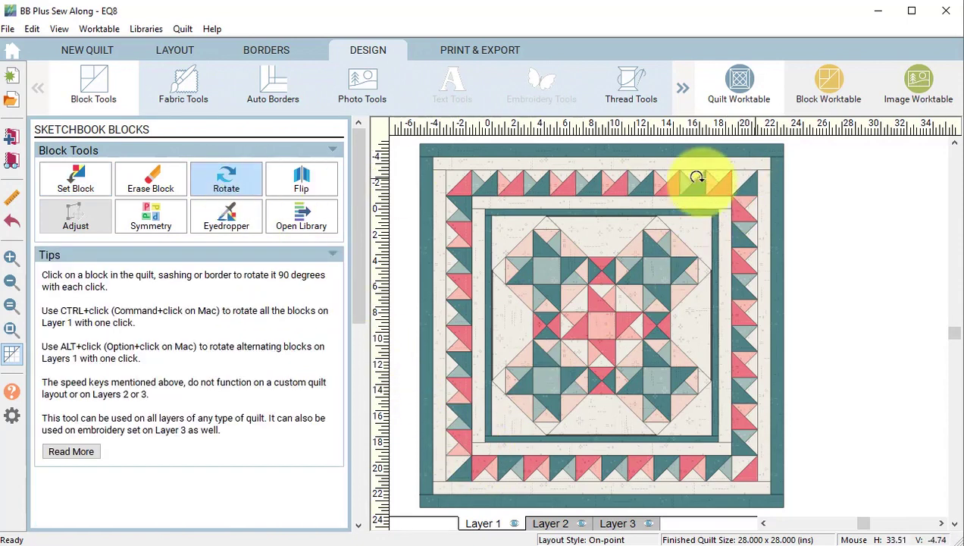
click(745, 459)
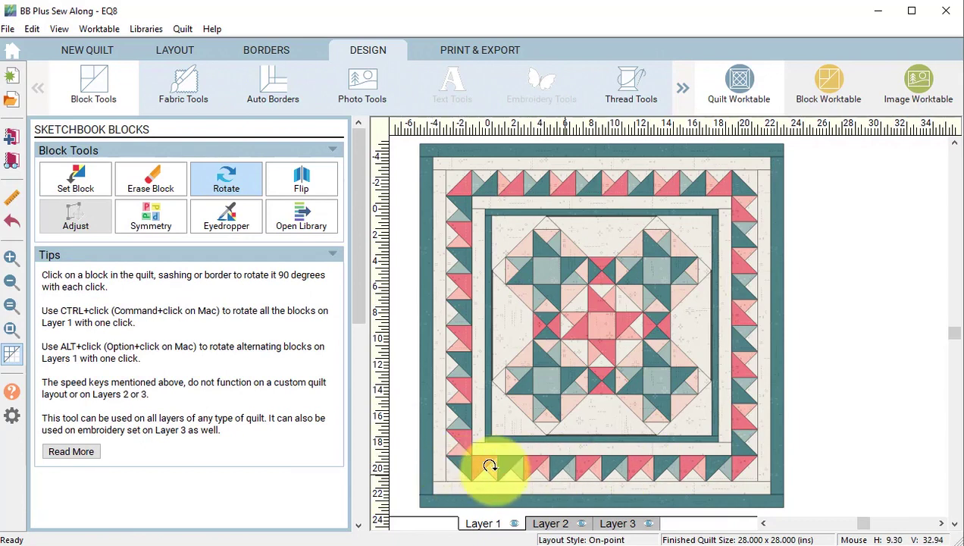
click(13, 361)
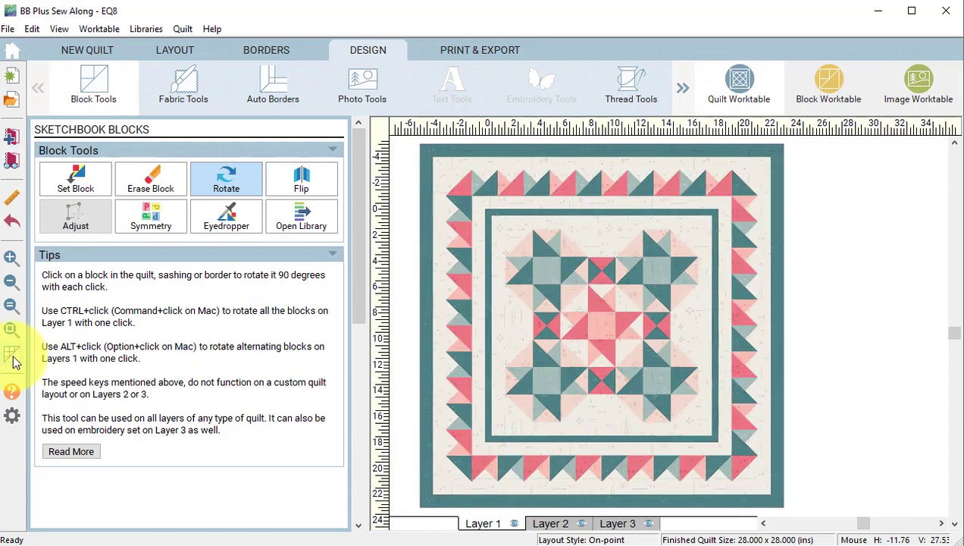